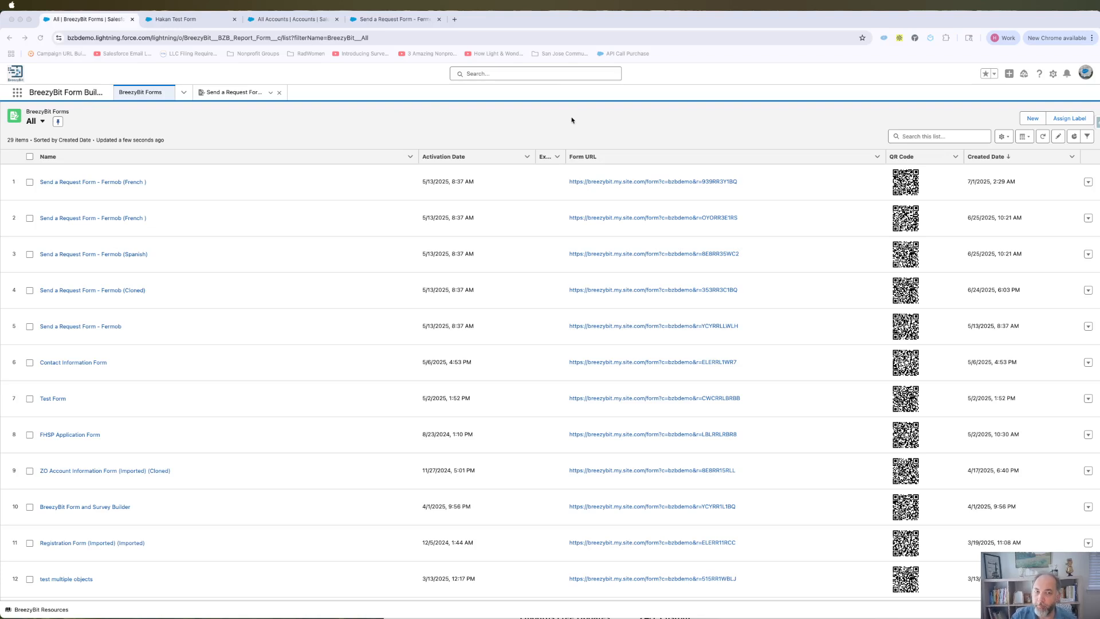
- Start a new form and give it the suggested test form name
left_click(201, 130)
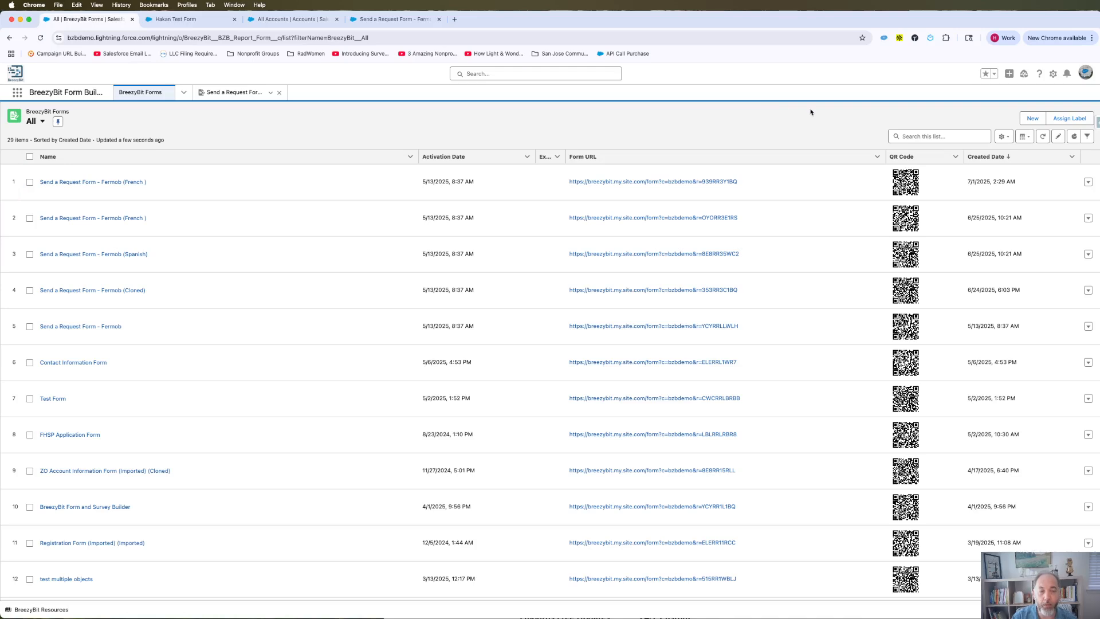
left_click(1032, 118)
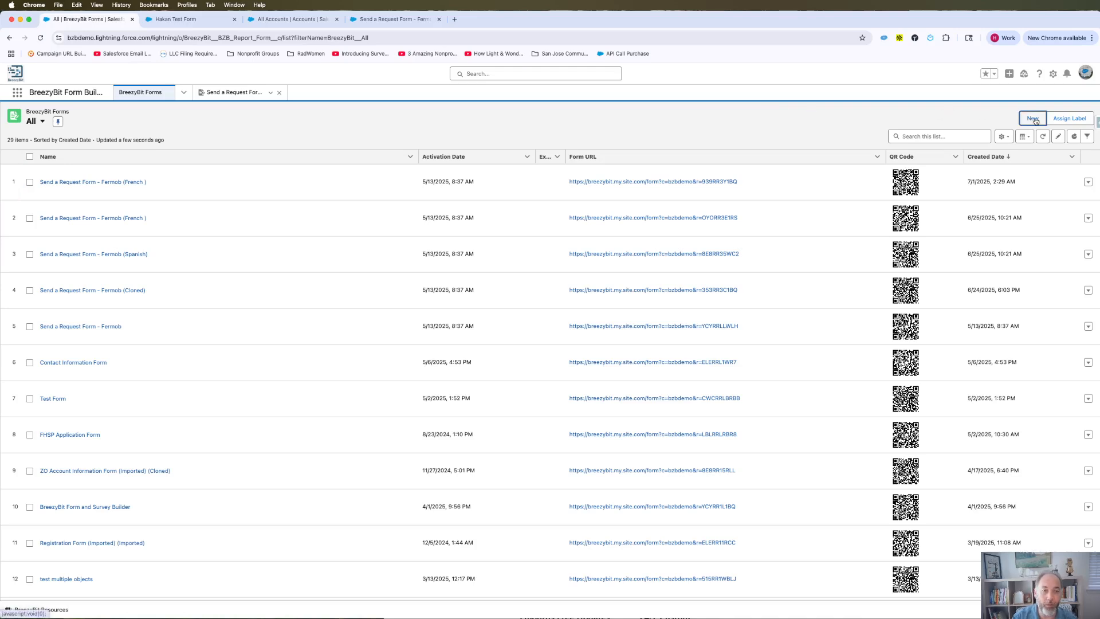
left_click(456, 328)
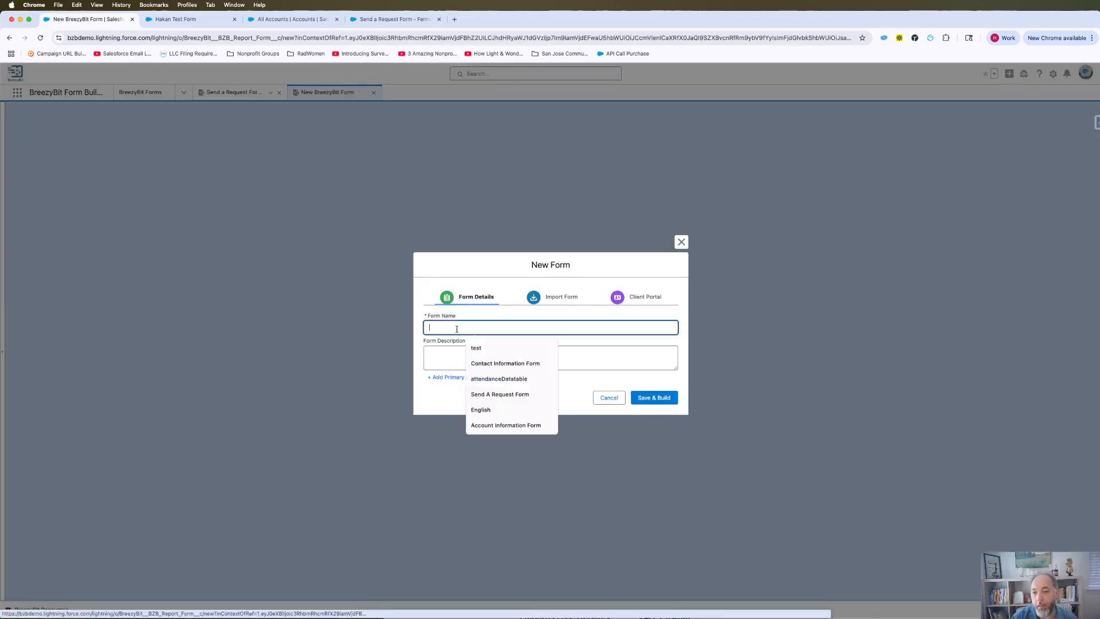
type("Hakan")
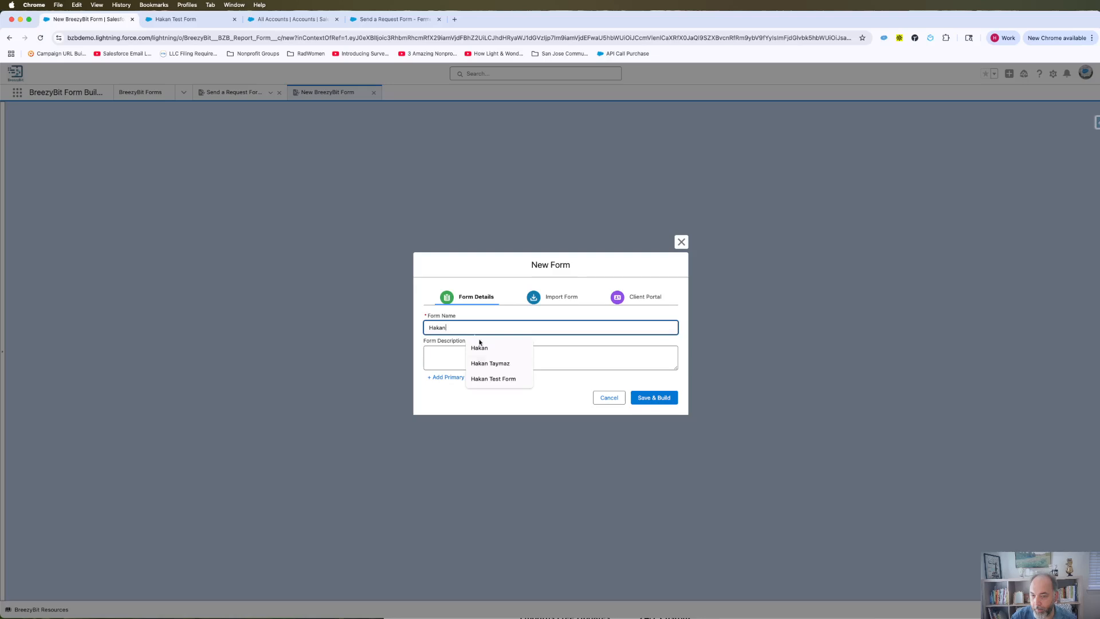
left_click(492, 378)
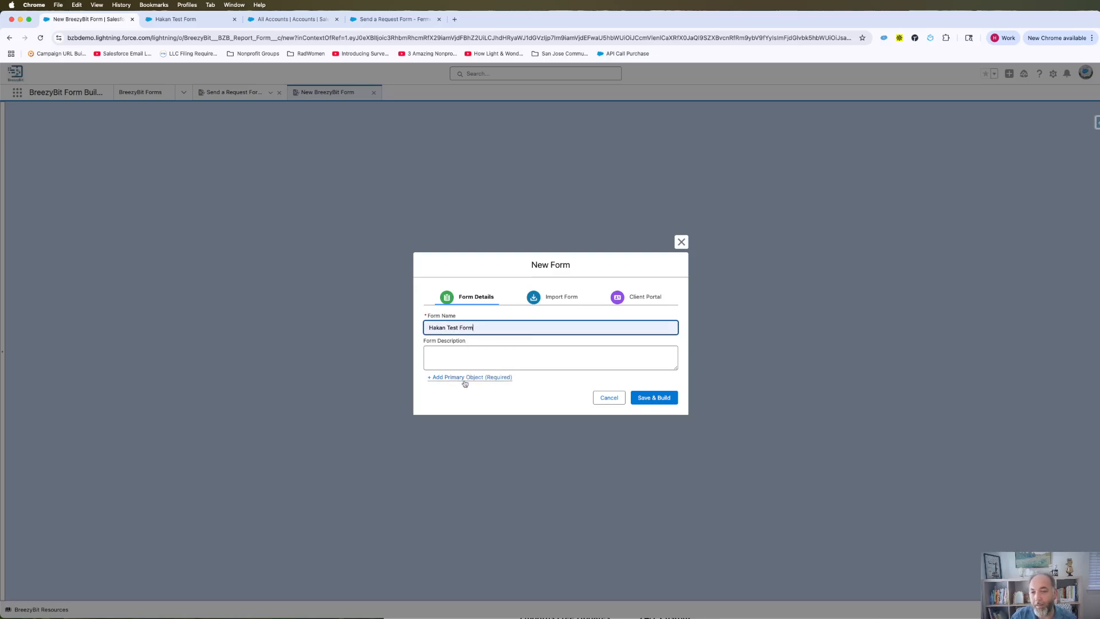
- Set Account as the new form's primary object
left_click(467, 377)
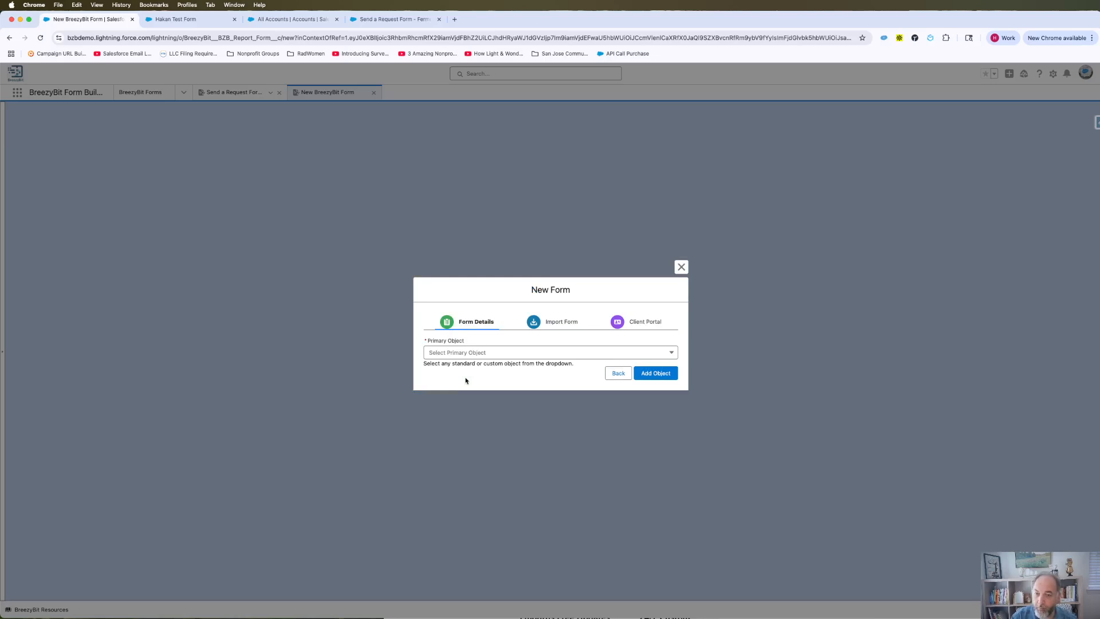
left_click(484, 354)
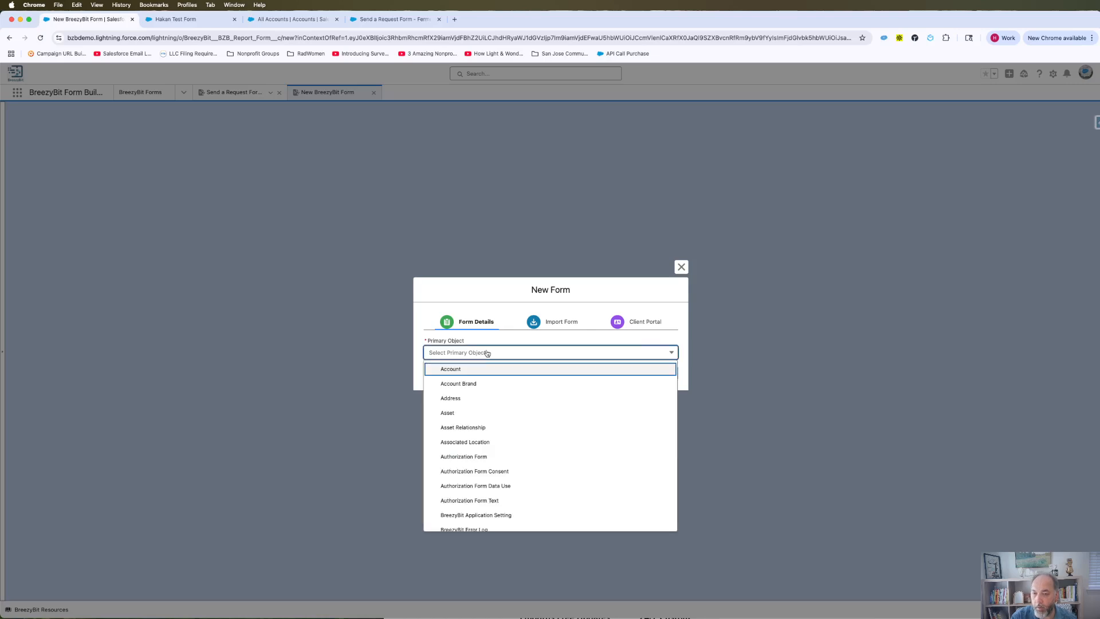
left_click(453, 370)
left_click(655, 376)
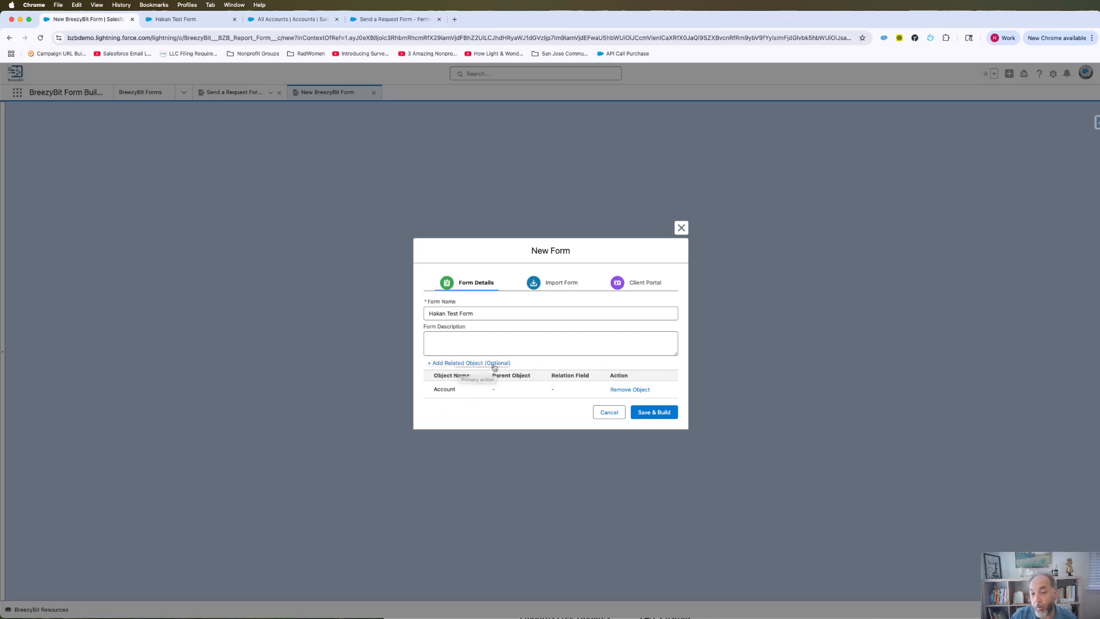
- Relate Contact to the Account parent via AccountId, then save and build the form
left_click(465, 364)
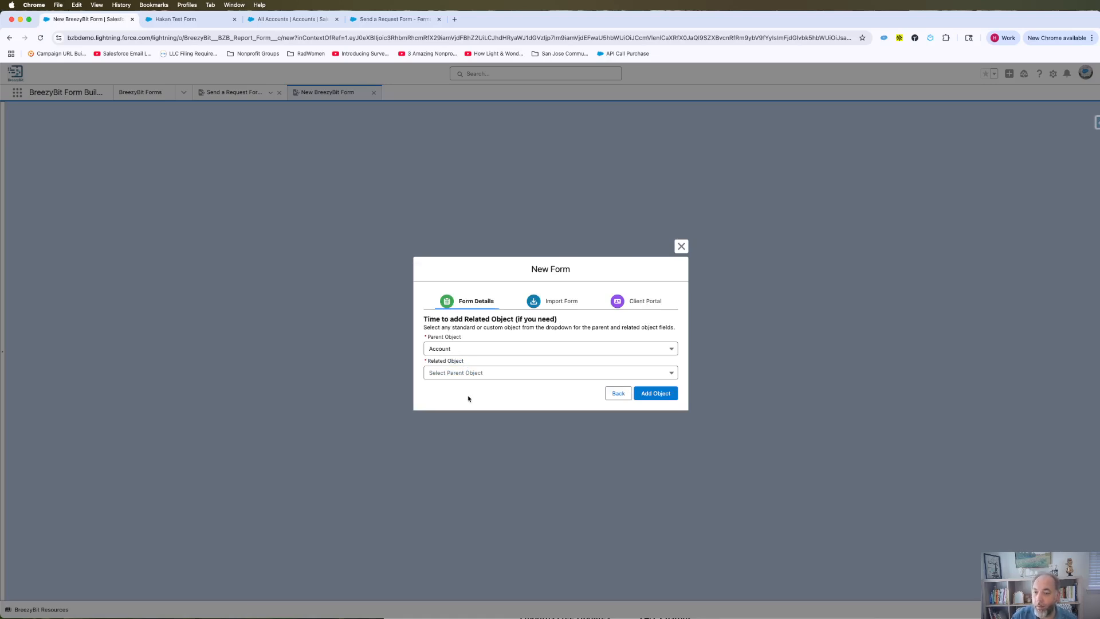
left_click(462, 349)
left_click(461, 349)
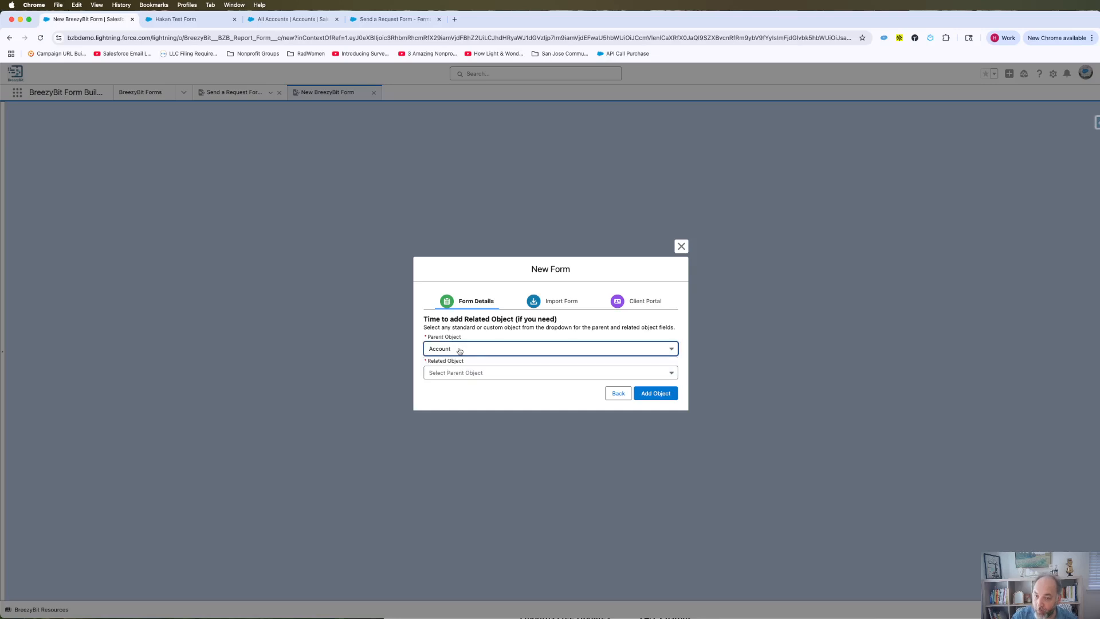
left_click(475, 373)
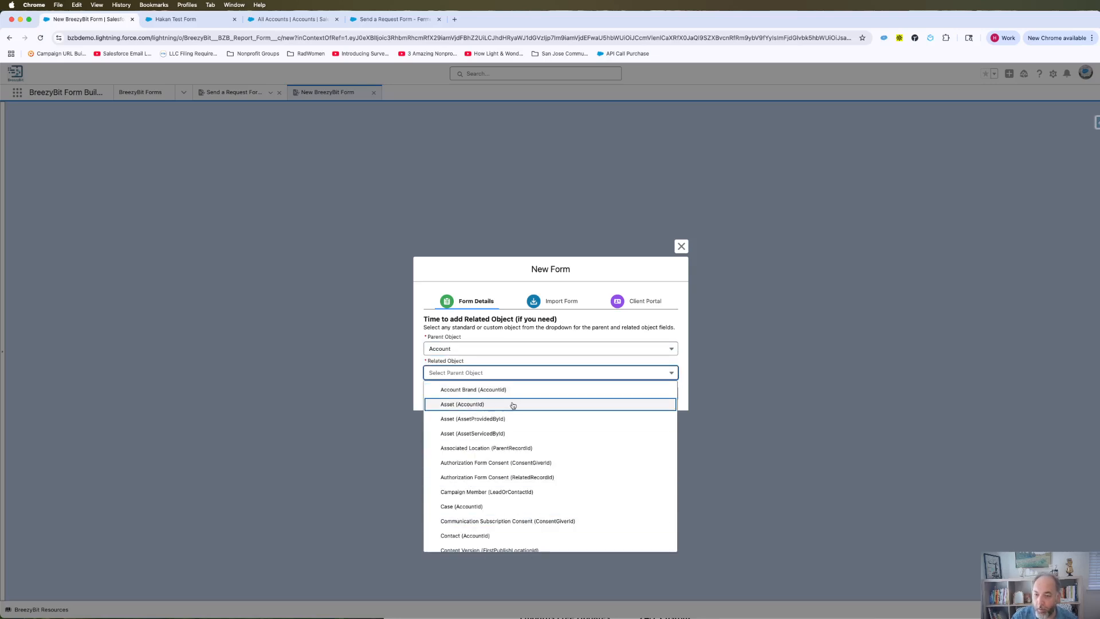
scroll(500, 449, "down", 3)
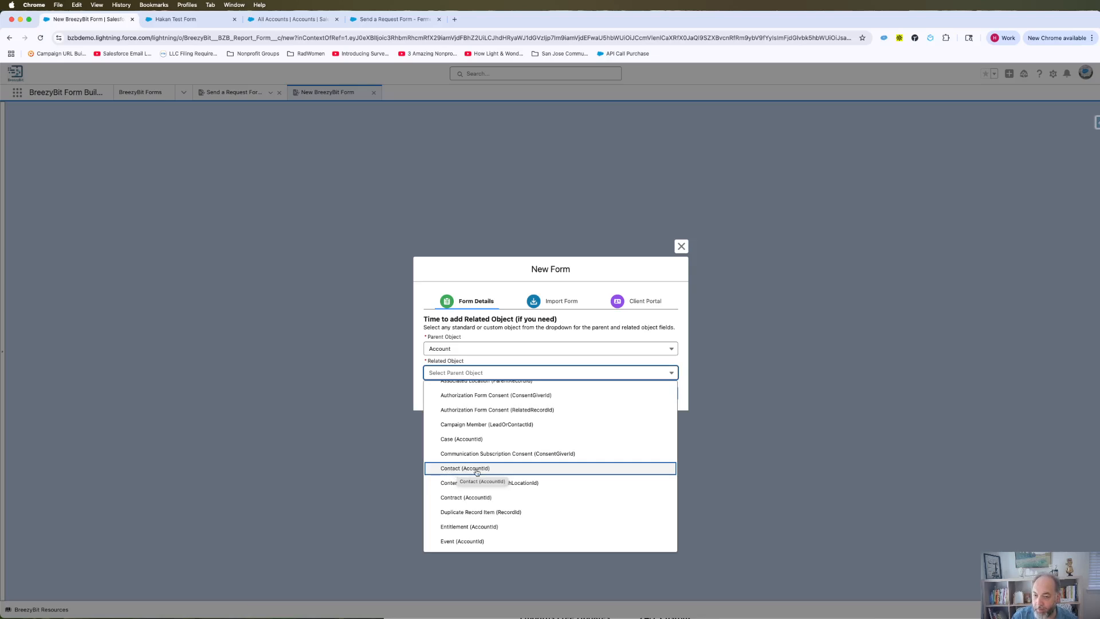
left_click(467, 472)
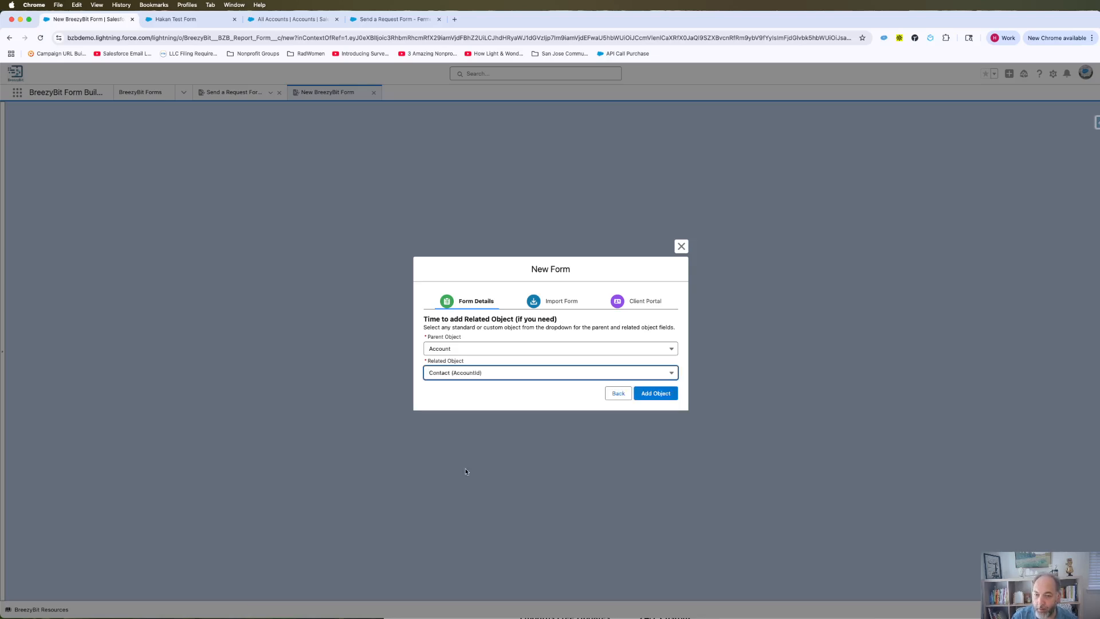
left_click(656, 393)
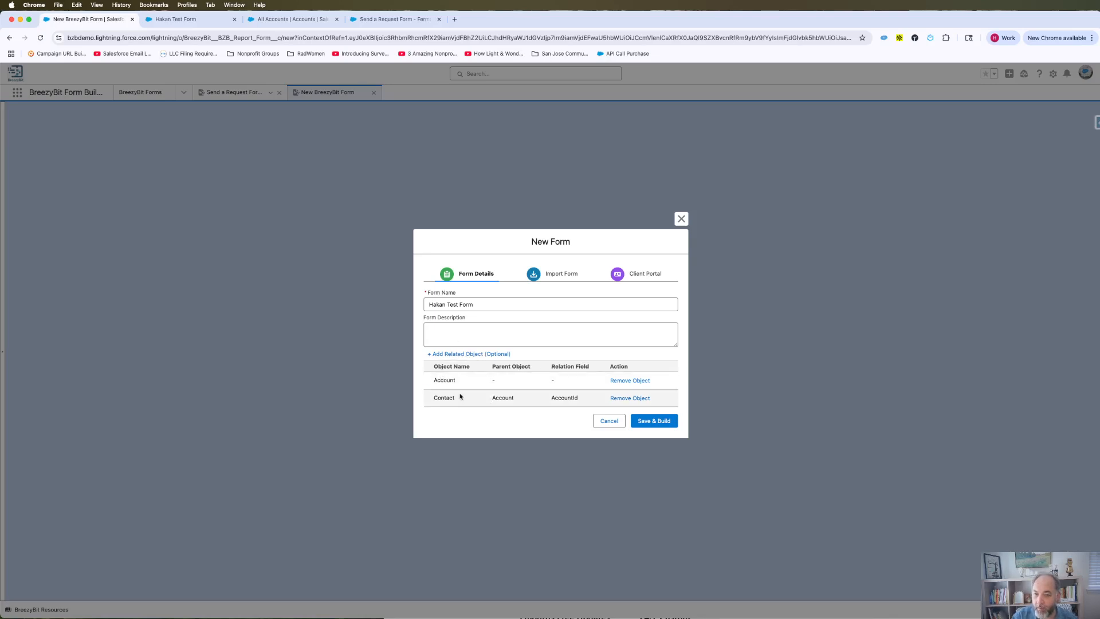
left_click(658, 421)
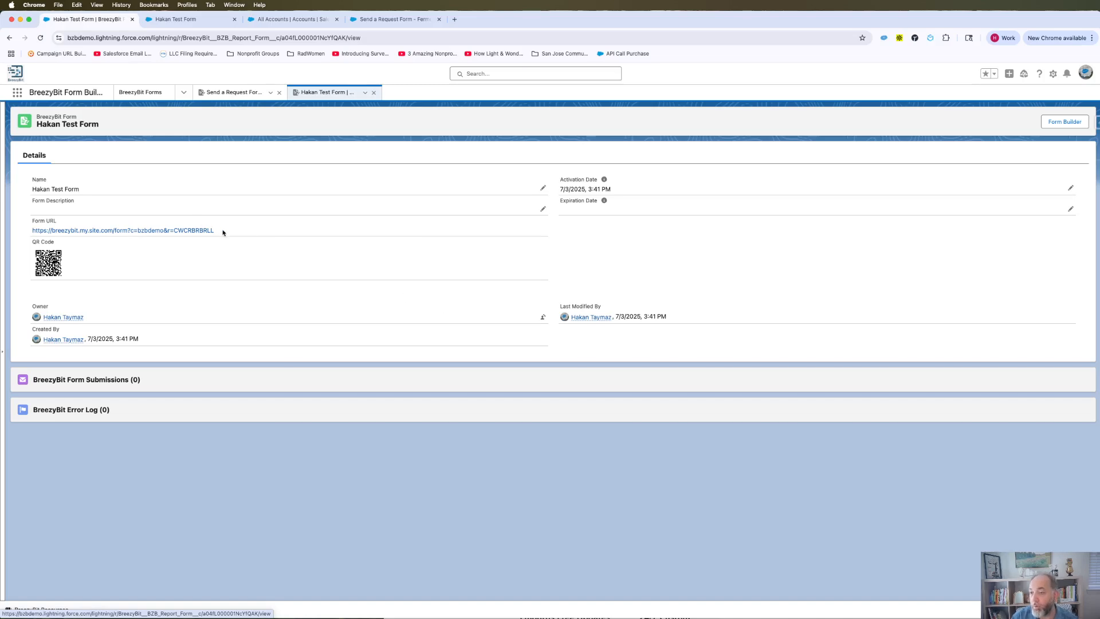
- Open the saved test form in the Form Builder editor
left_click(1064, 122)
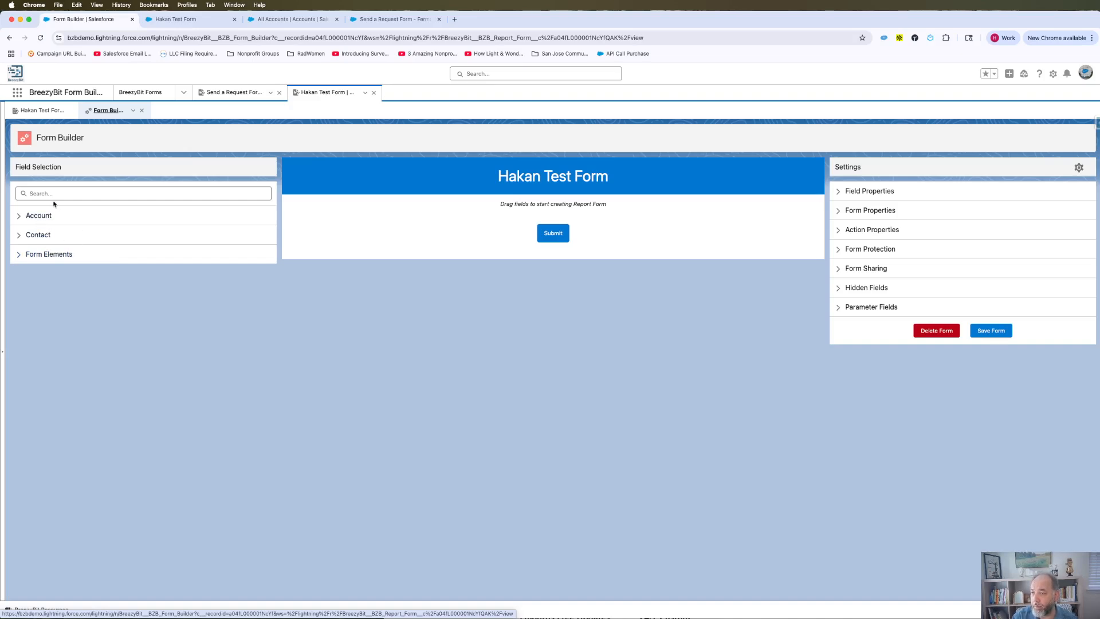
- Add the Account Name field to the empty form canvas
left_click(19, 218)
left_click(19, 219)
left_click(16, 234)
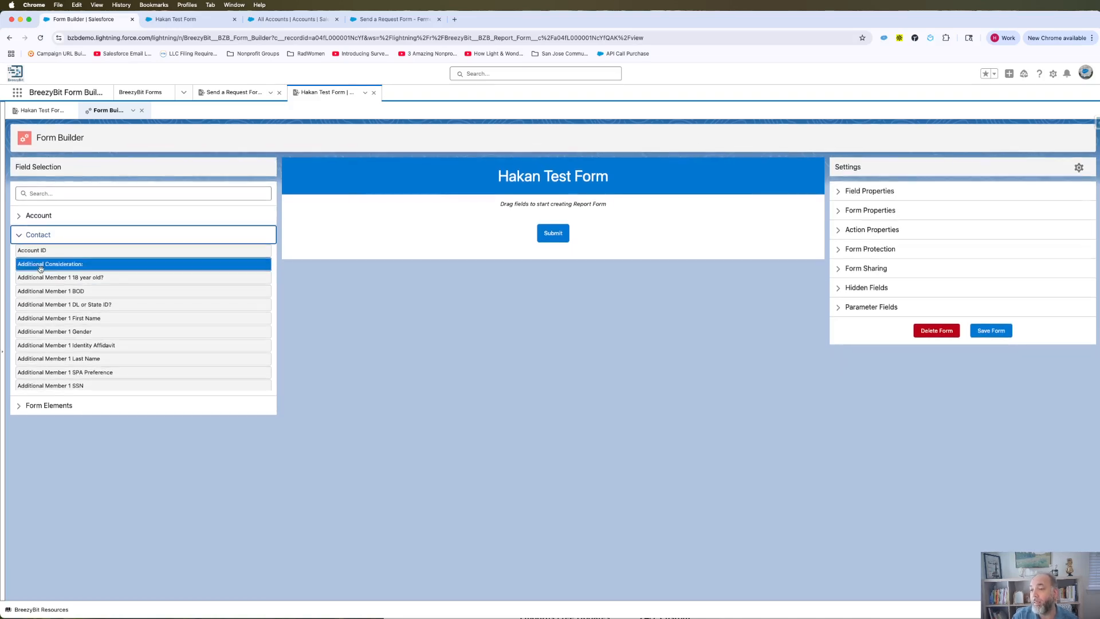
left_click(24, 236)
left_click(23, 219)
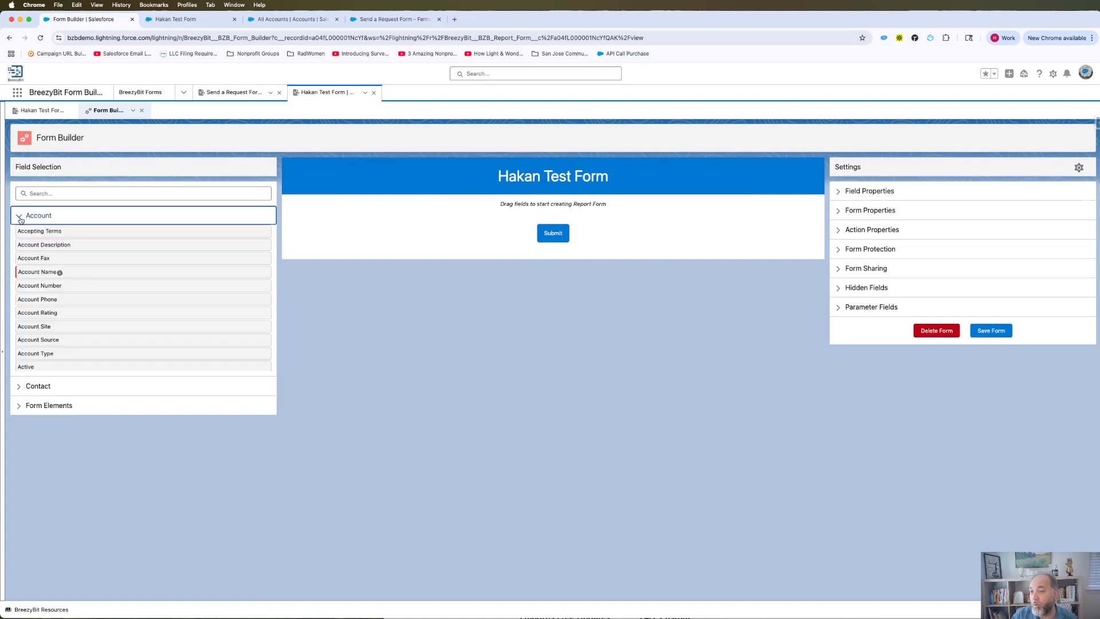
left_click_drag(35, 271, 319, 217)
- Set the form's column count to 1 in Form Properties
scroll(86, 292, "down", 5)
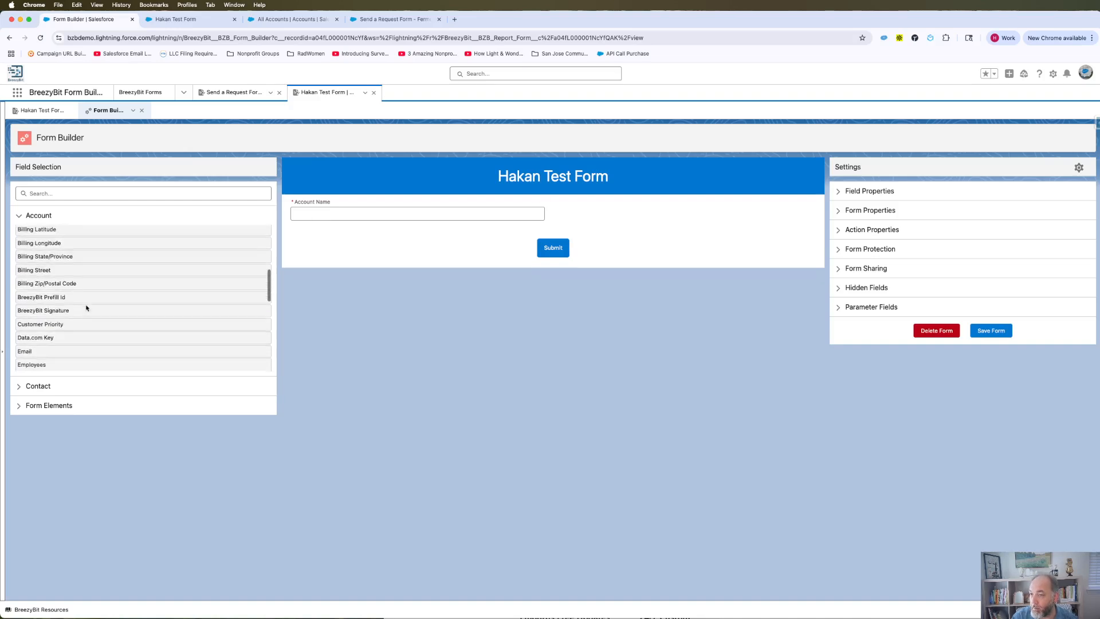
scroll(86, 307, "up", 5)
left_click(870, 210)
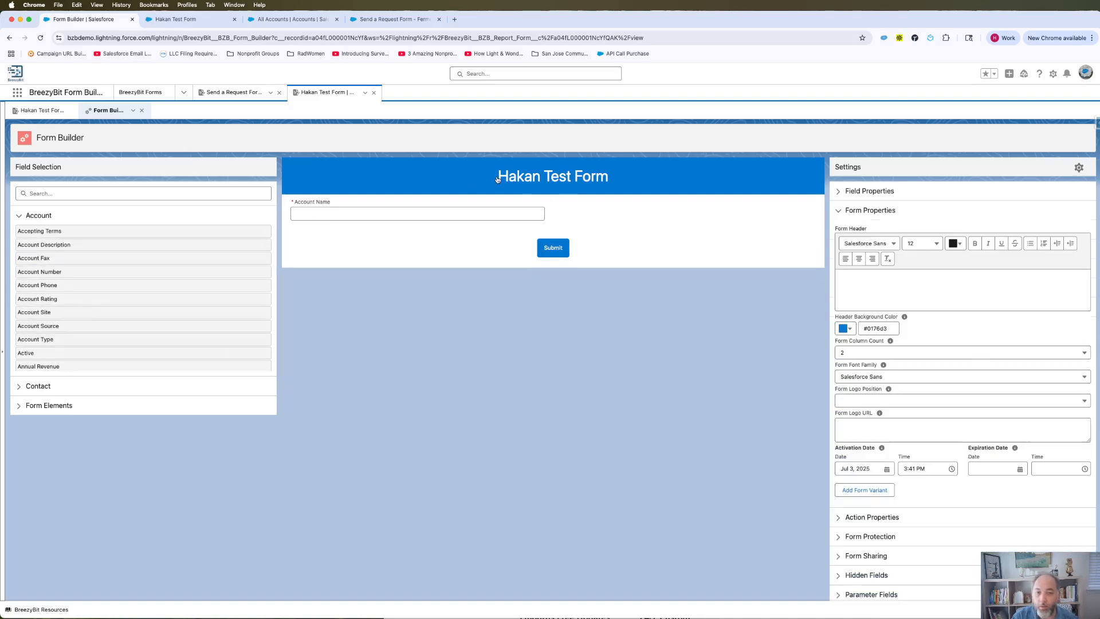
left_click(851, 353)
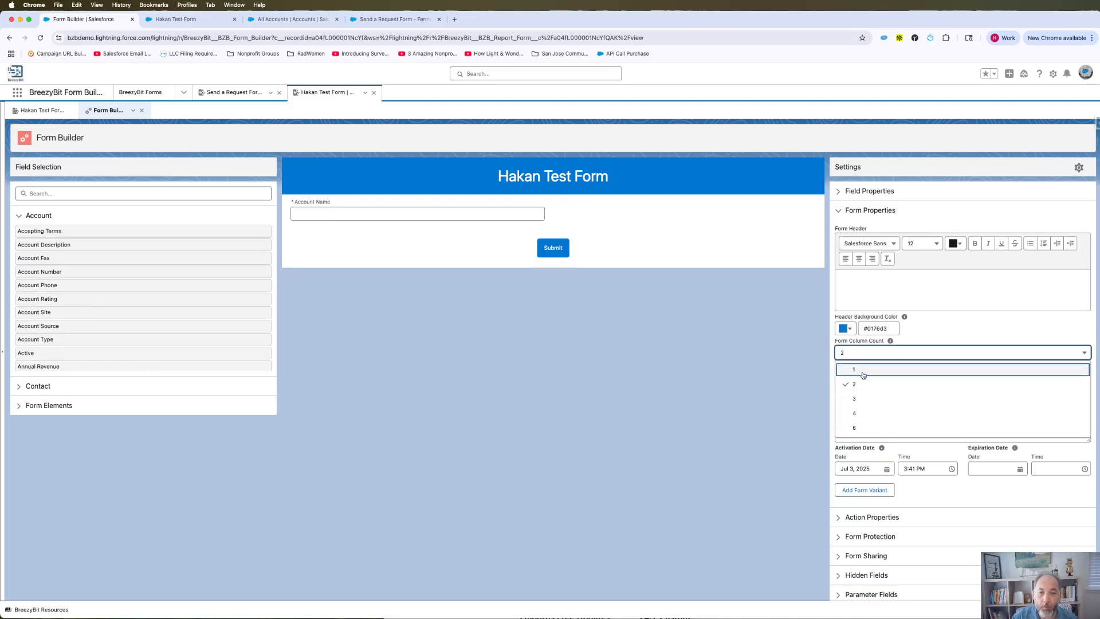
left_click(862, 370)
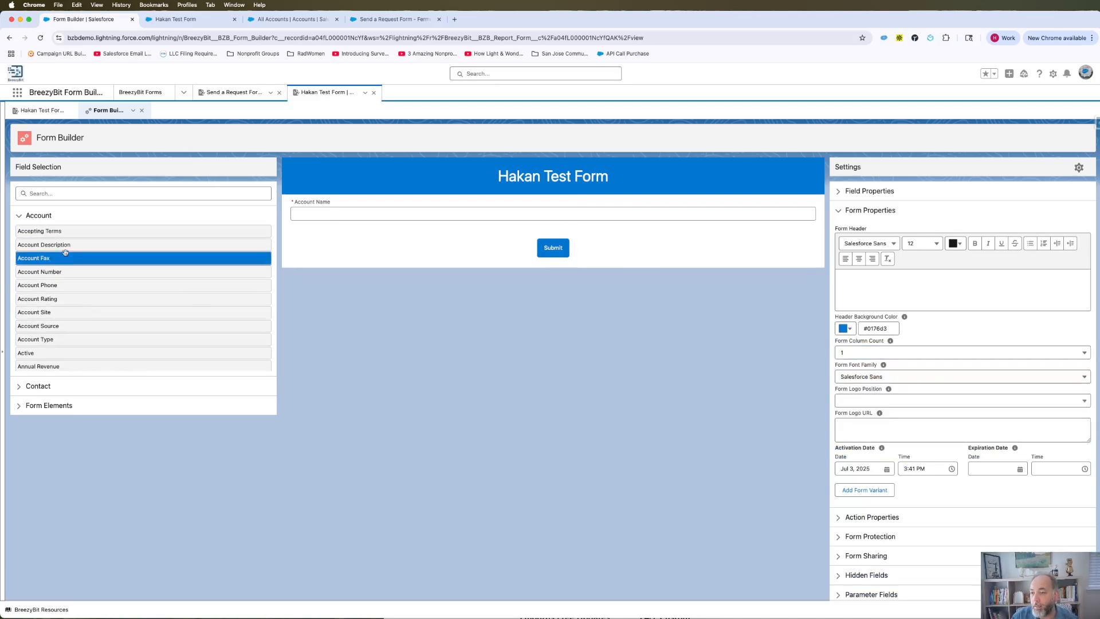
- Add Account Source, Account Type and Account Site below Account Name
scroll(93, 307, "down", 1)
left_click_drag(93, 307, 396, 241)
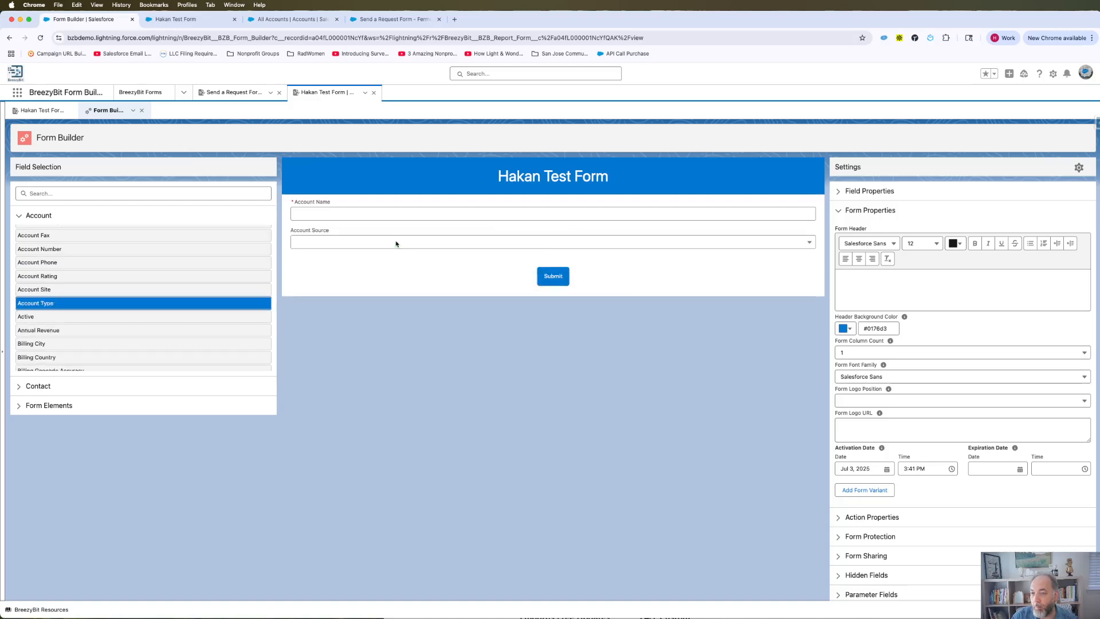
left_click_drag(31, 303, 367, 264)
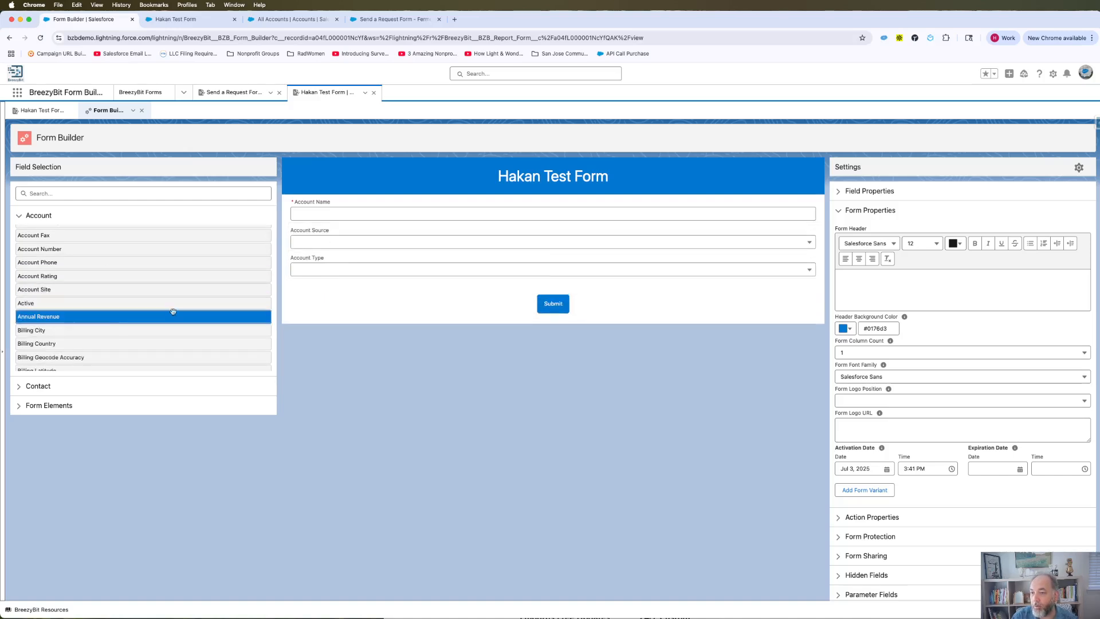
left_click_drag(36, 289, 391, 290)
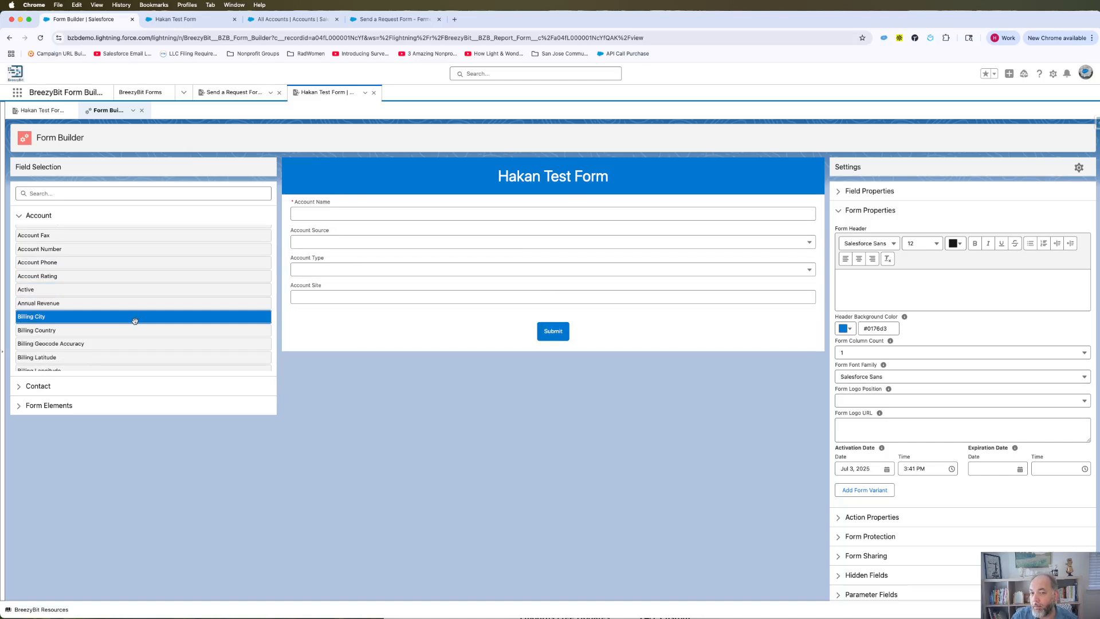
- Search the fields for 'firs' and add Contact First Name below Account Site
left_click(39, 216)
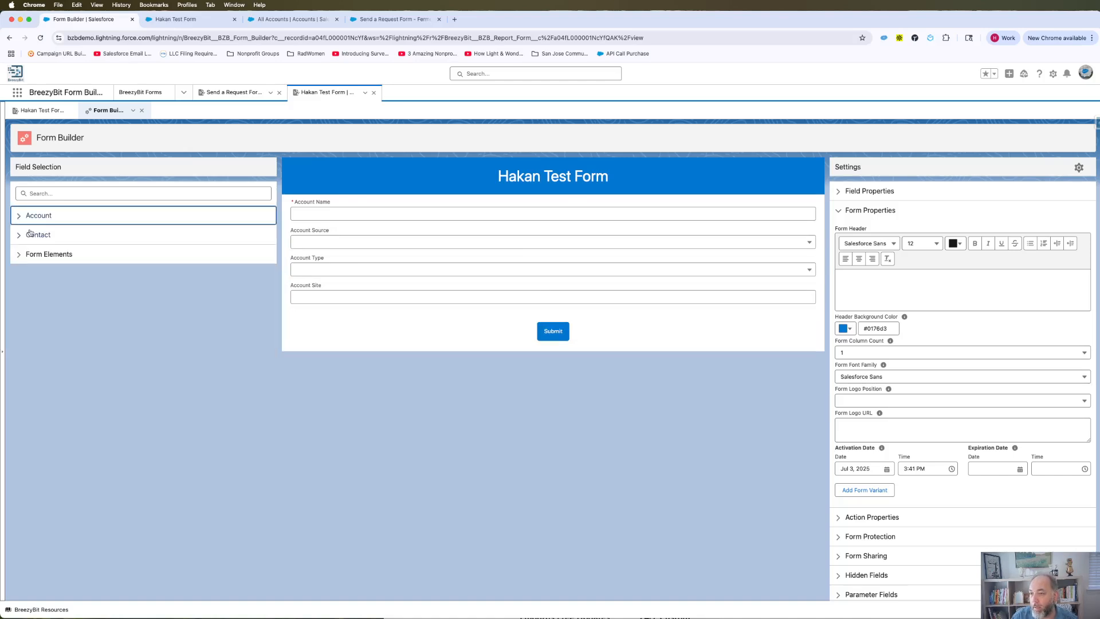
left_click(34, 234)
scroll(71, 265, "down", 10)
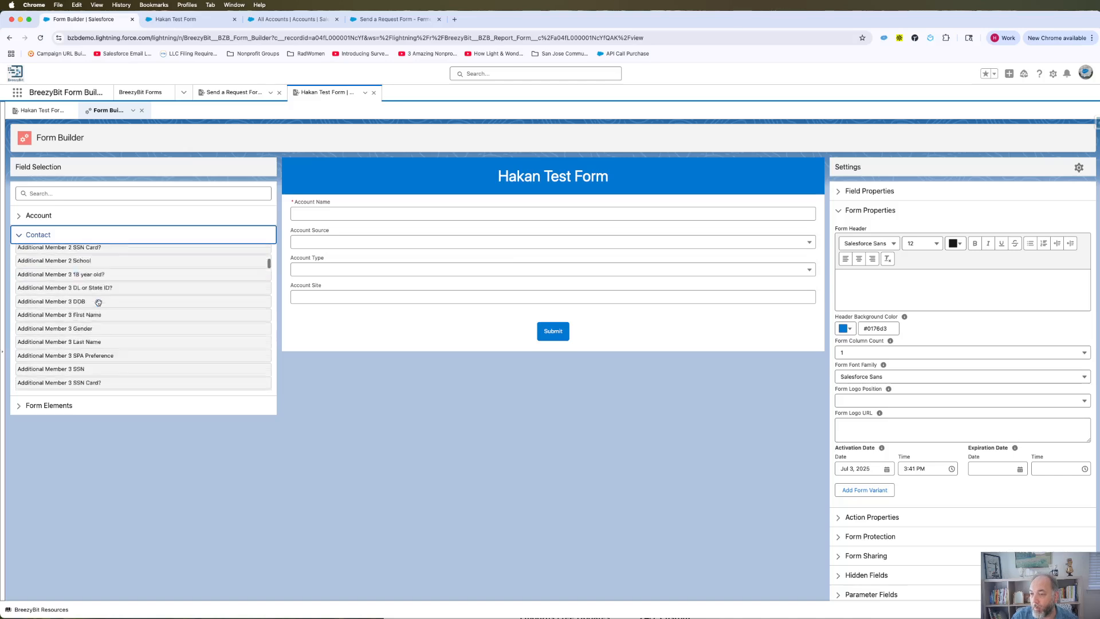
scroll(98, 303, "down", 10)
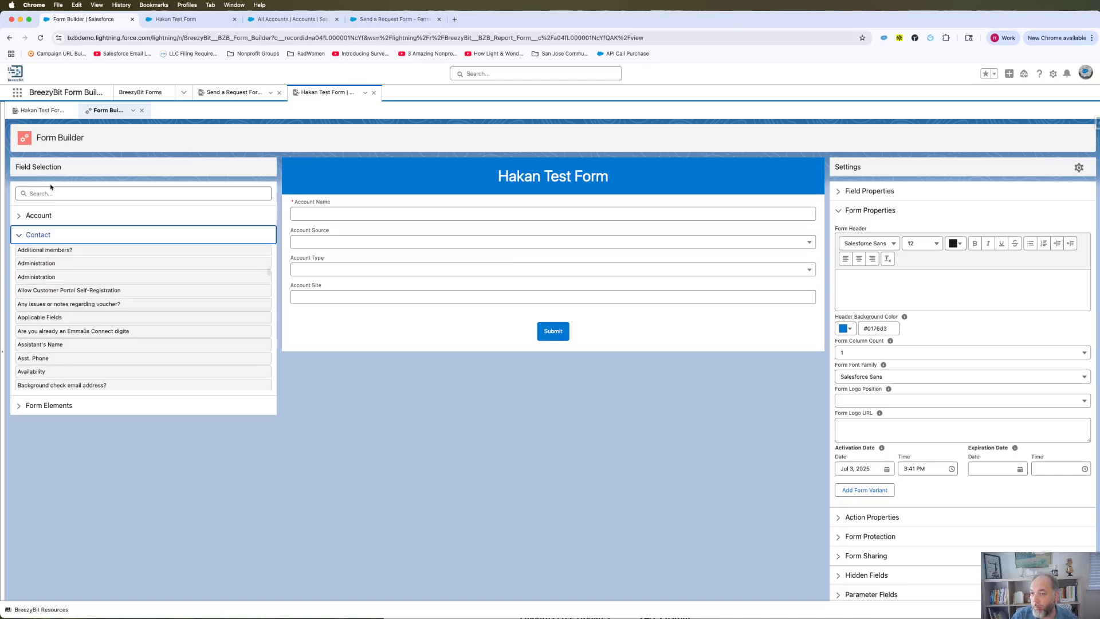
scroll(57, 304, "up", 5)
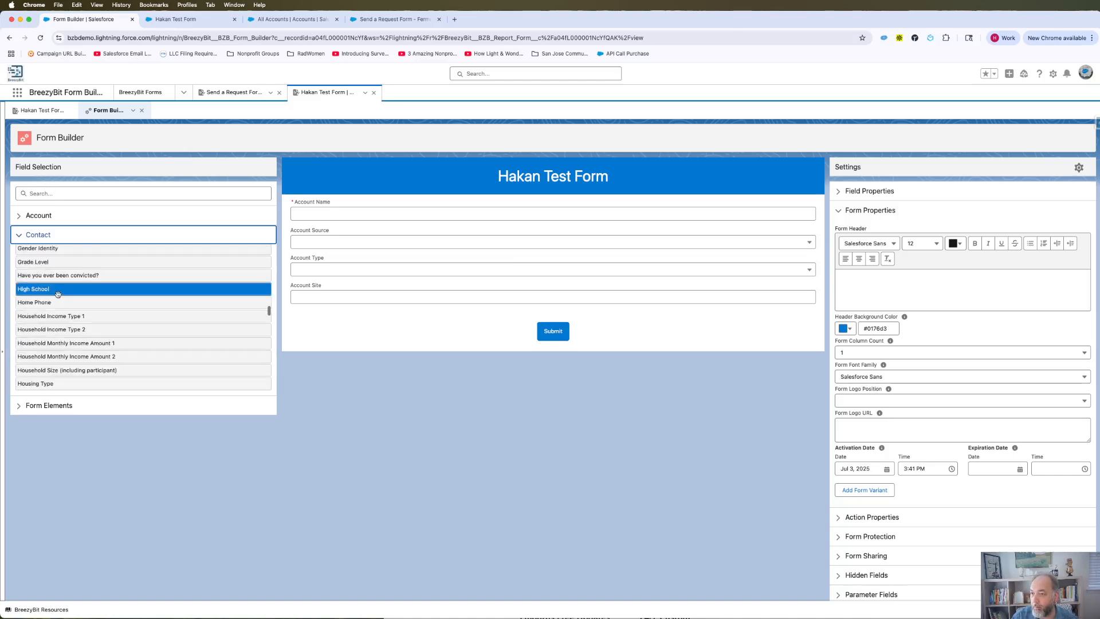
left_click(52, 193)
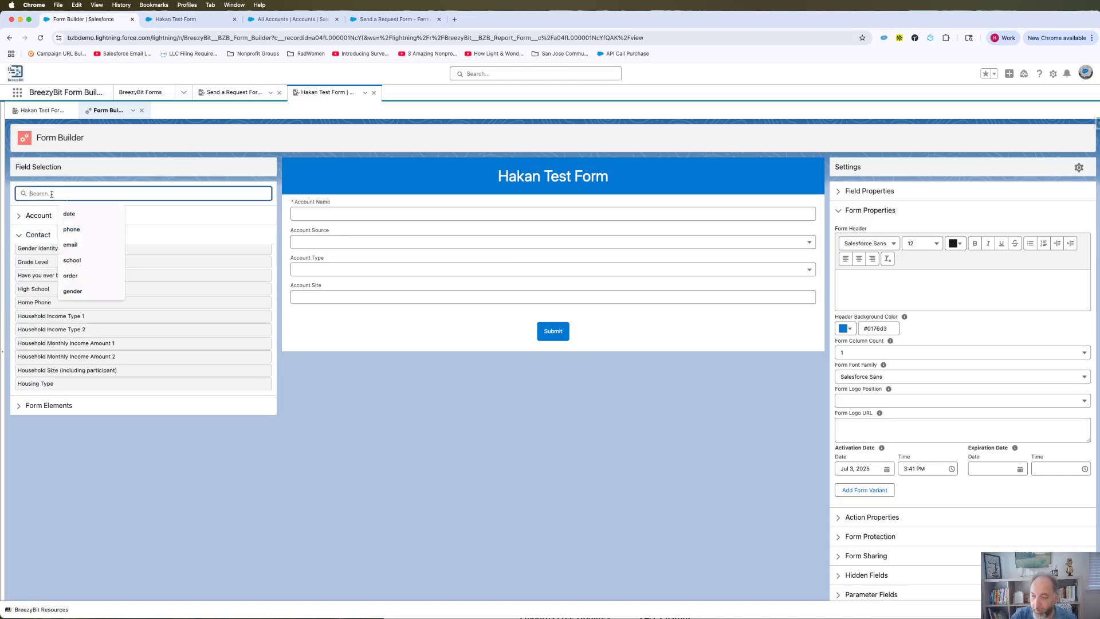
type("find")
key("BackSpace")
key("BackSpace")
key("BackSpace")
key("BackSpace")
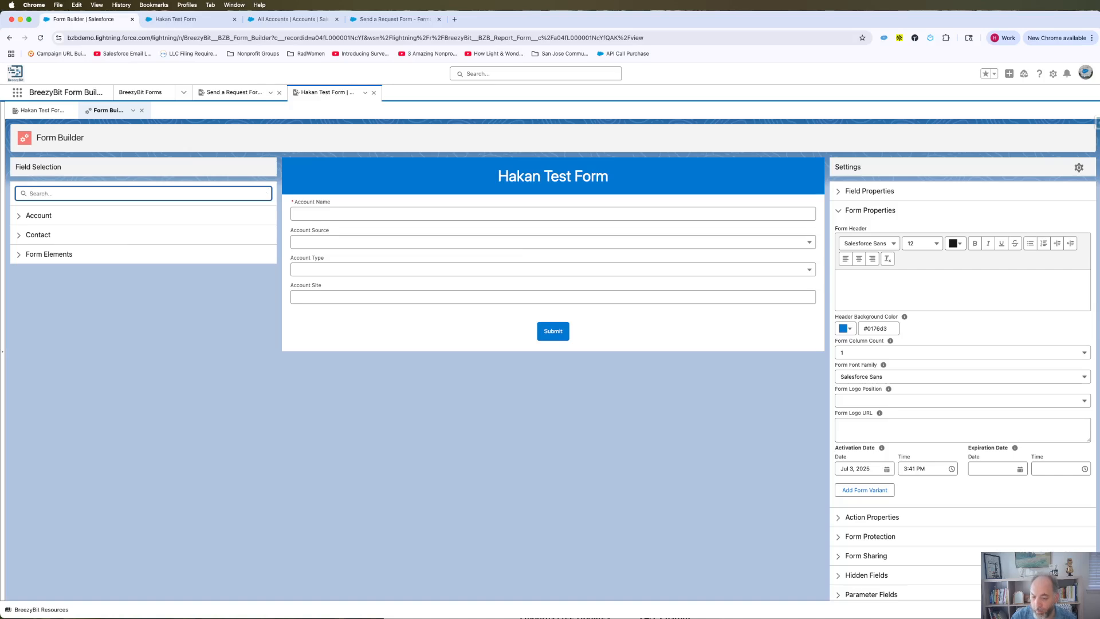
type("first")
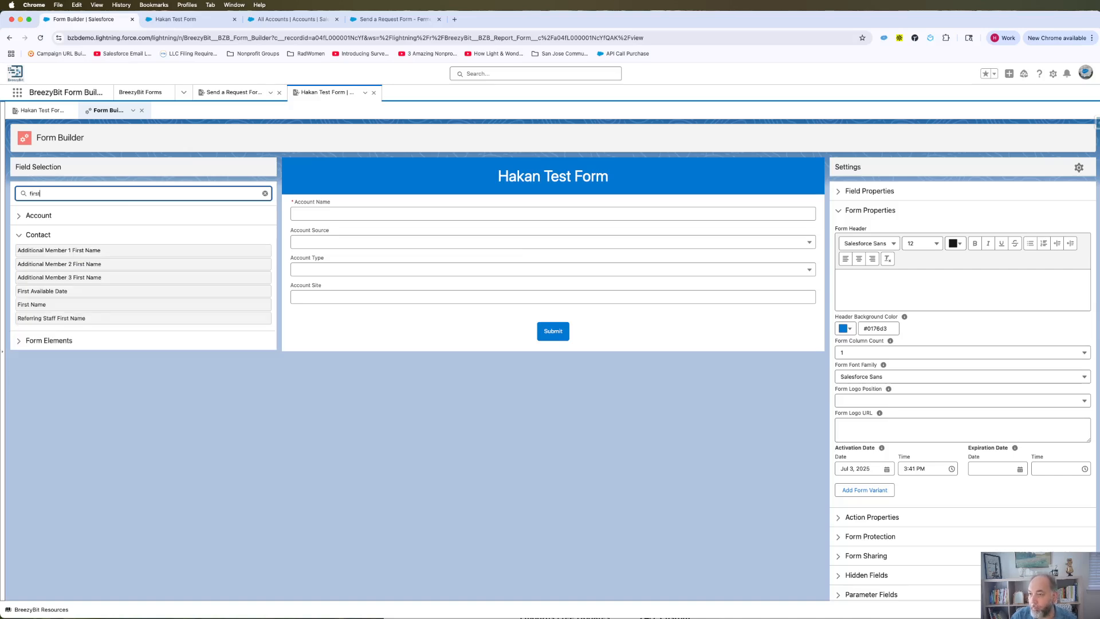
left_click_drag(55, 304, 353, 316)
- Search 'last' and add Contact Last Name below First Name, then clear the search
double_click(35, 193)
type("la")
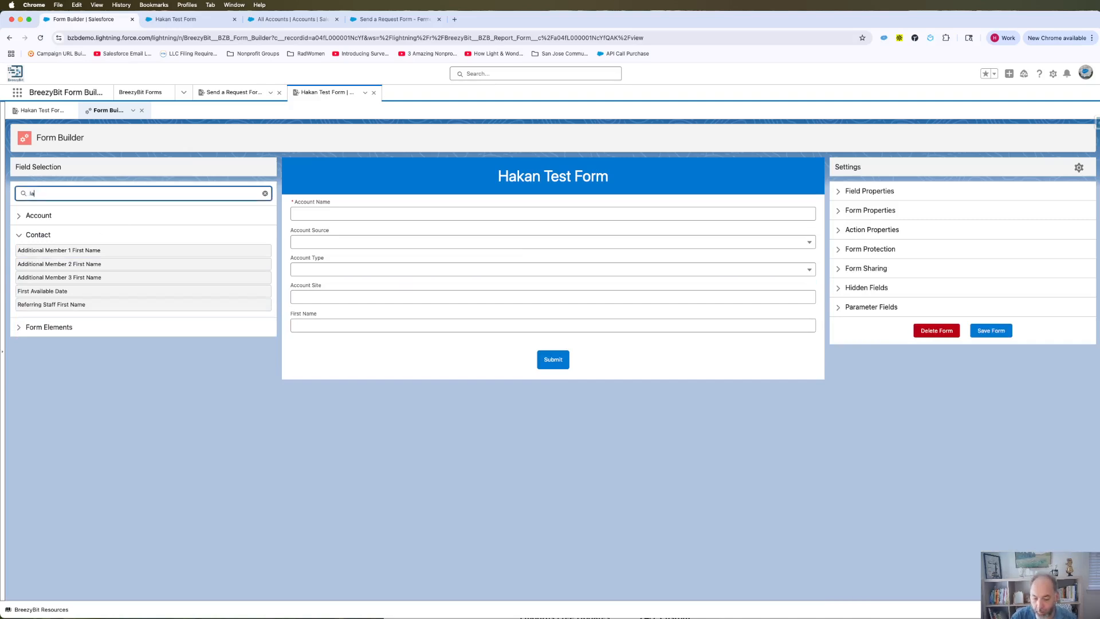
type("st")
left_click_drag(37, 290, 331, 350)
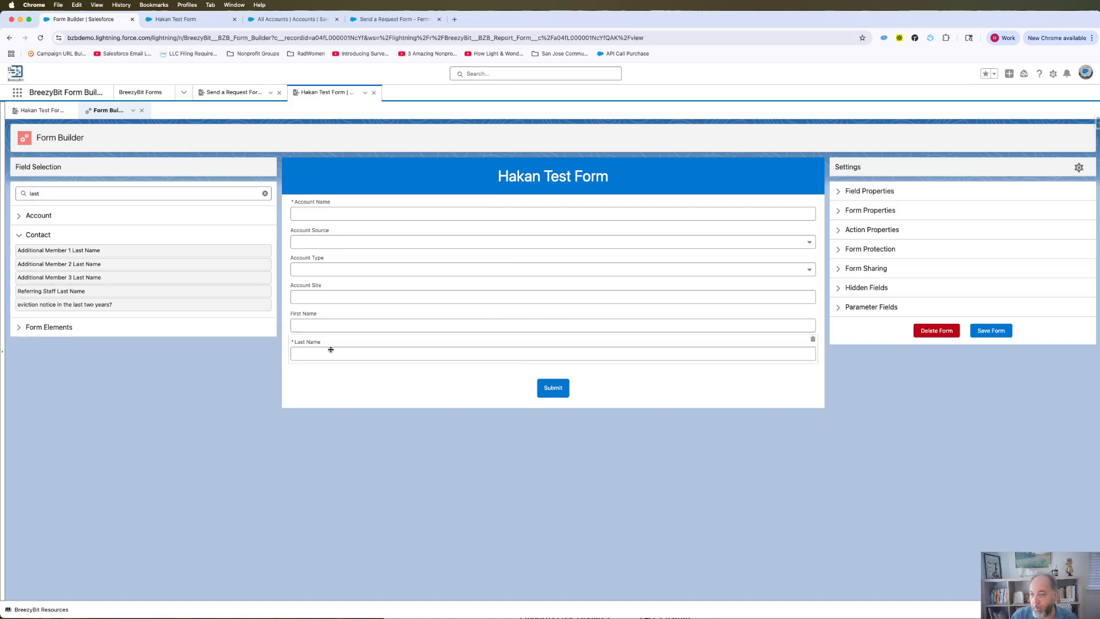
left_click(266, 194)
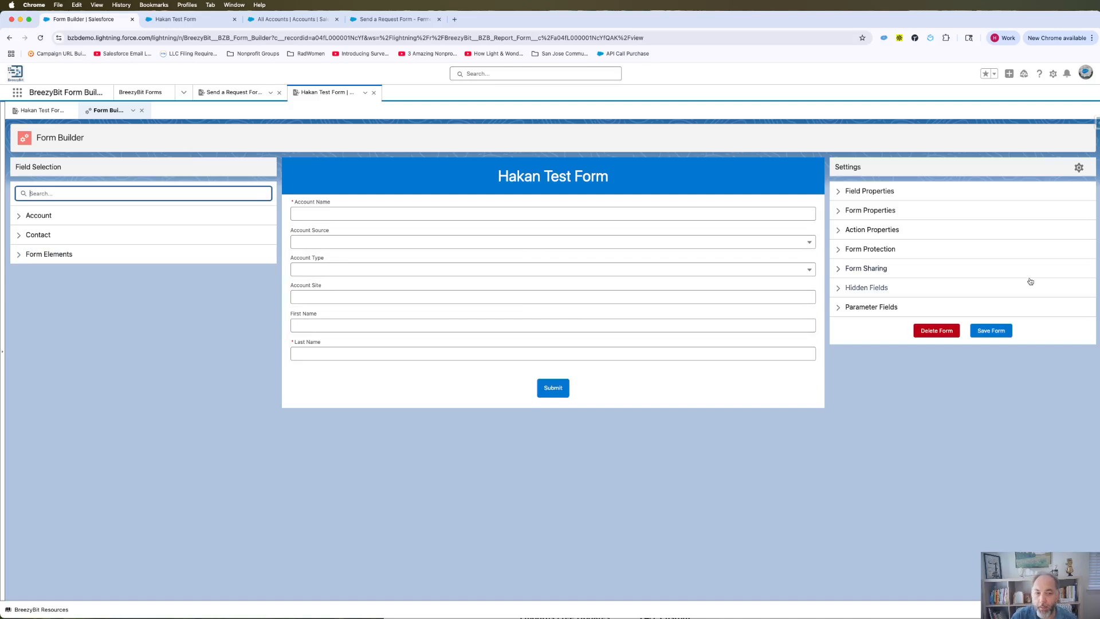
- Save the six-field form and expand Form Sharing to reveal its public URL
left_click(995, 330)
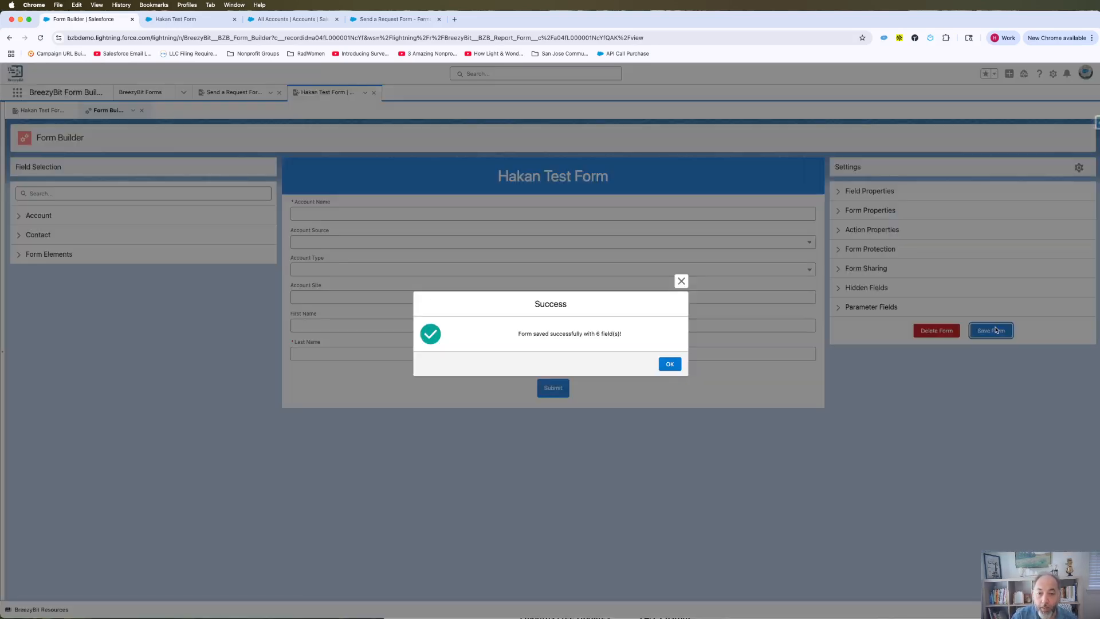
left_click(671, 365)
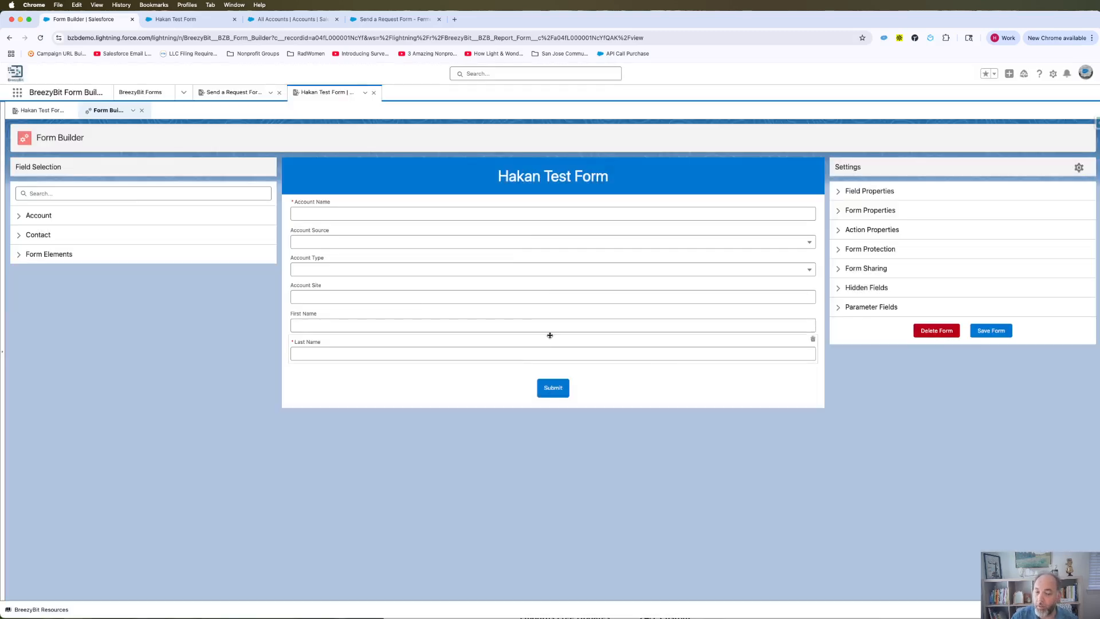
left_click(399, 214)
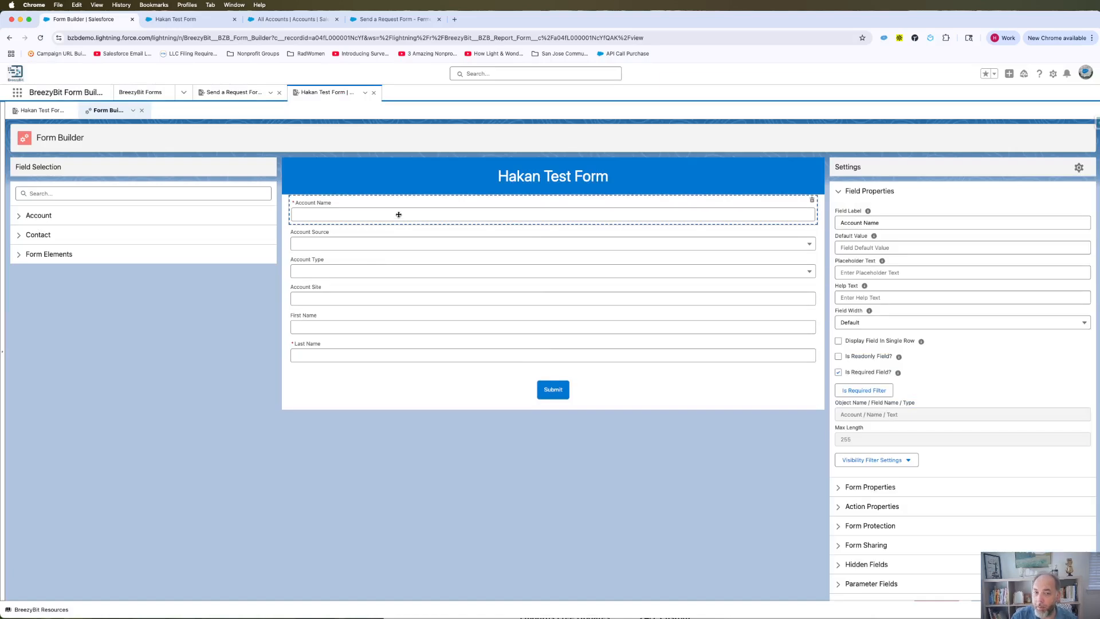
left_click(869, 190)
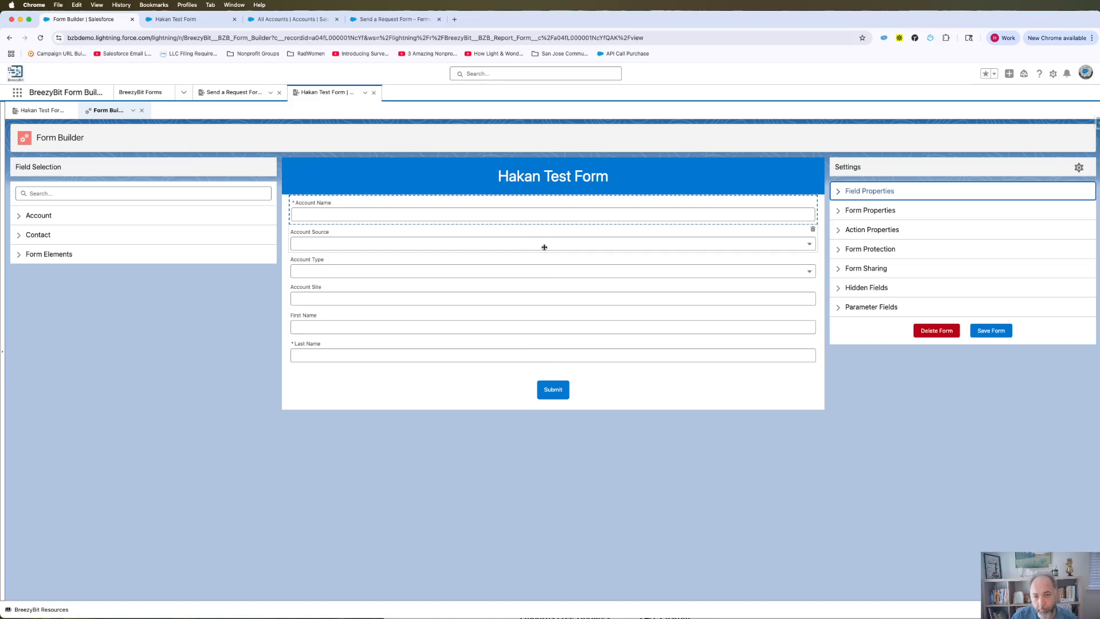
left_click(865, 268)
- Open the published form from its Form URL and close the older duplicate tab
left_click(880, 299)
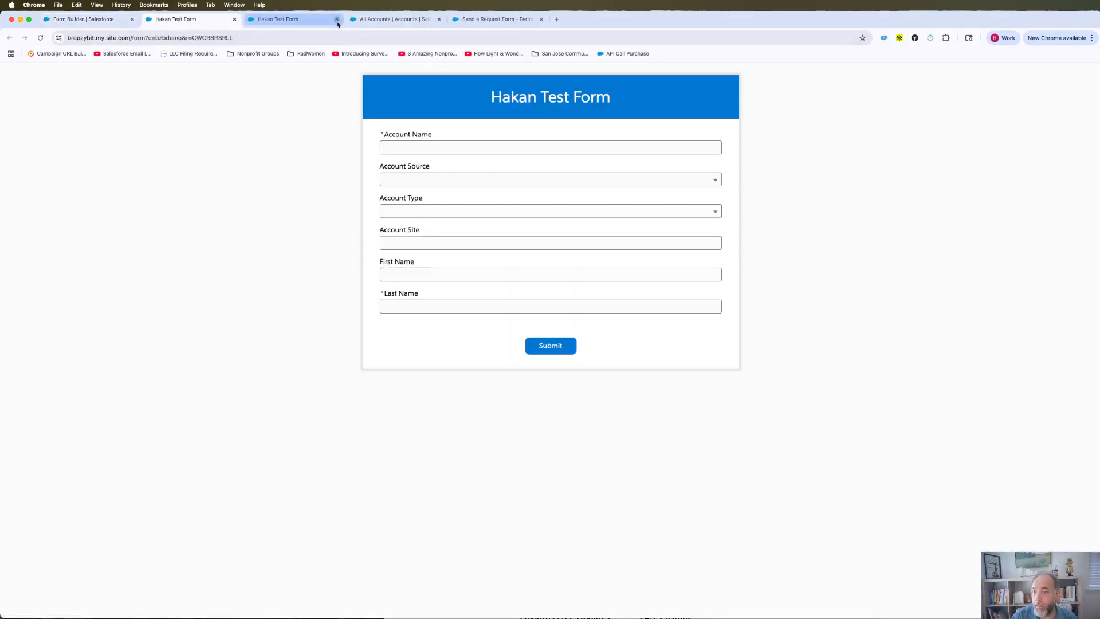
left_click(336, 19)
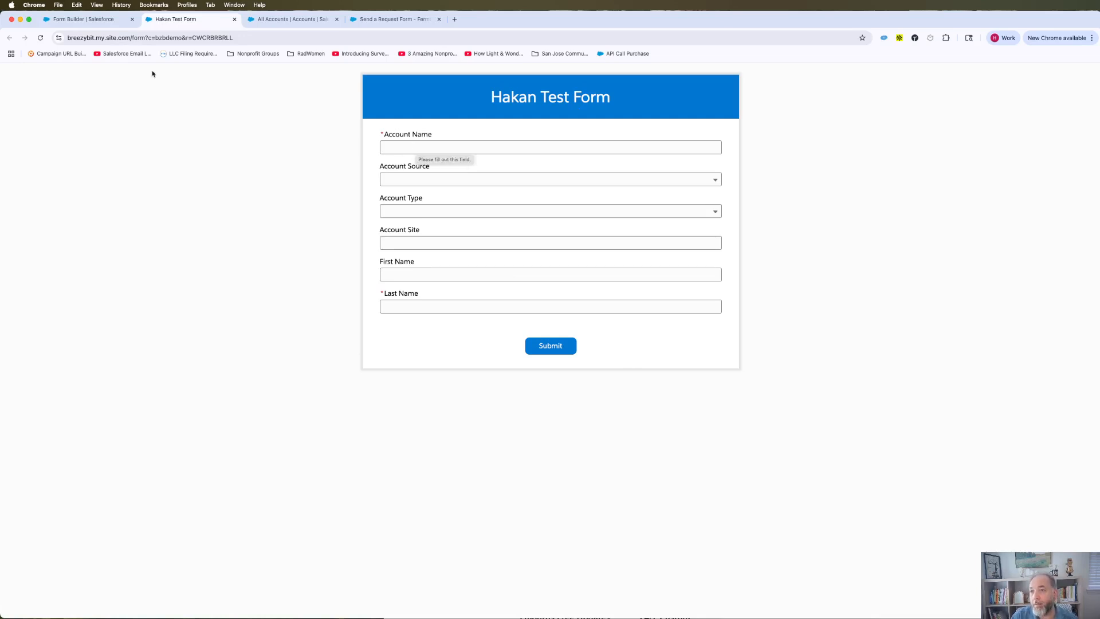
left_click(85, 19)
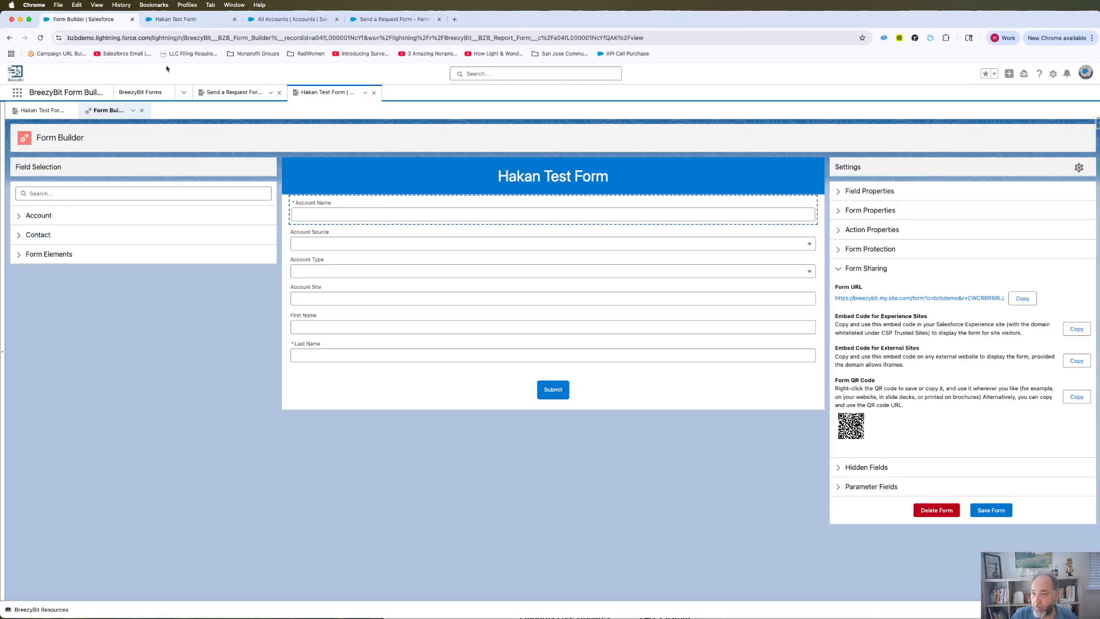
left_click(186, 19)
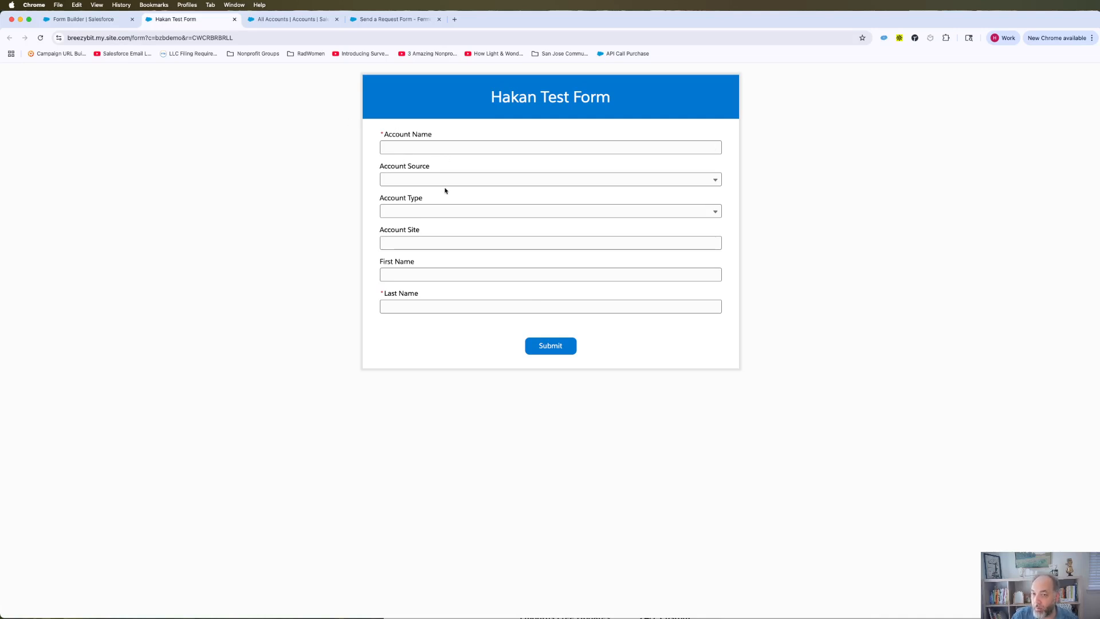
- Enter a test account name, Advertisement source, Competitor type and Account Site 'test'
left_click(403, 148)
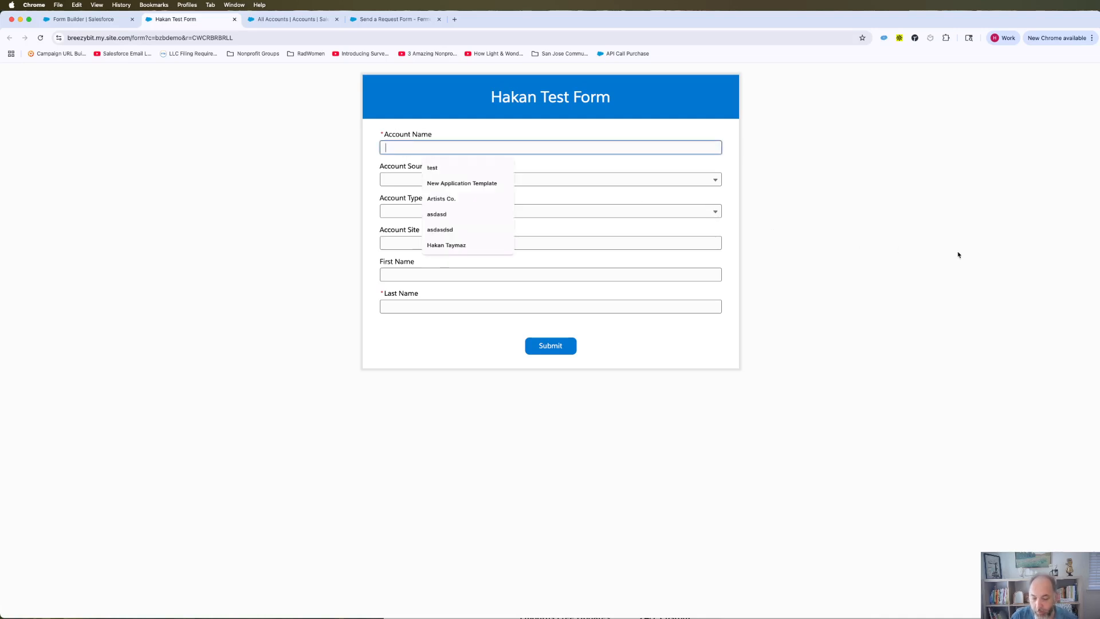
type("Hakan Test")
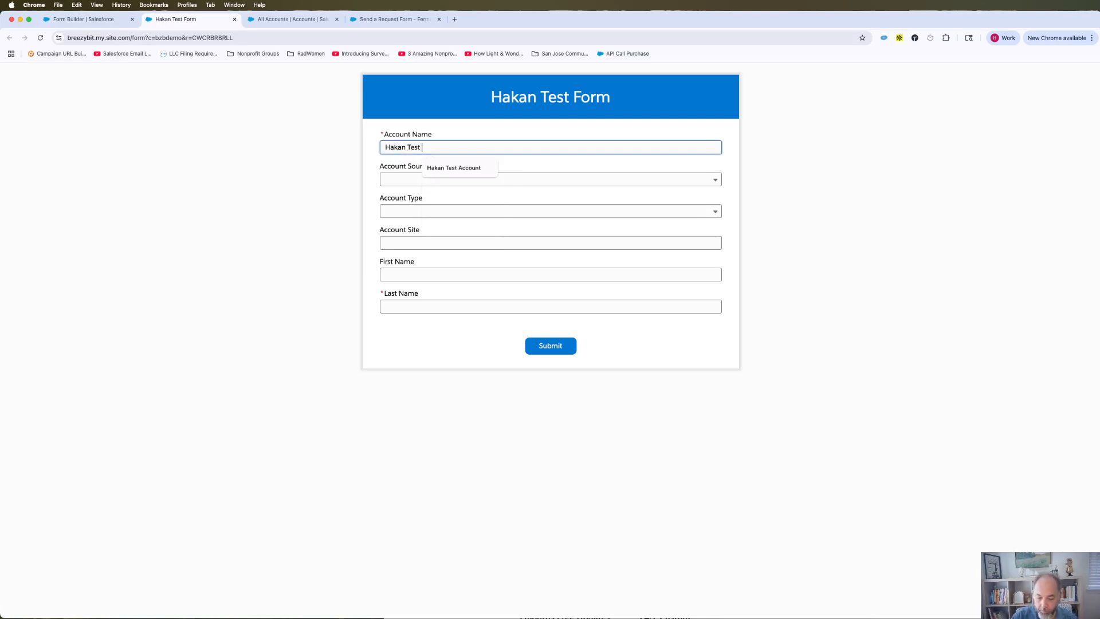
type(" aCCOUNT foRM")
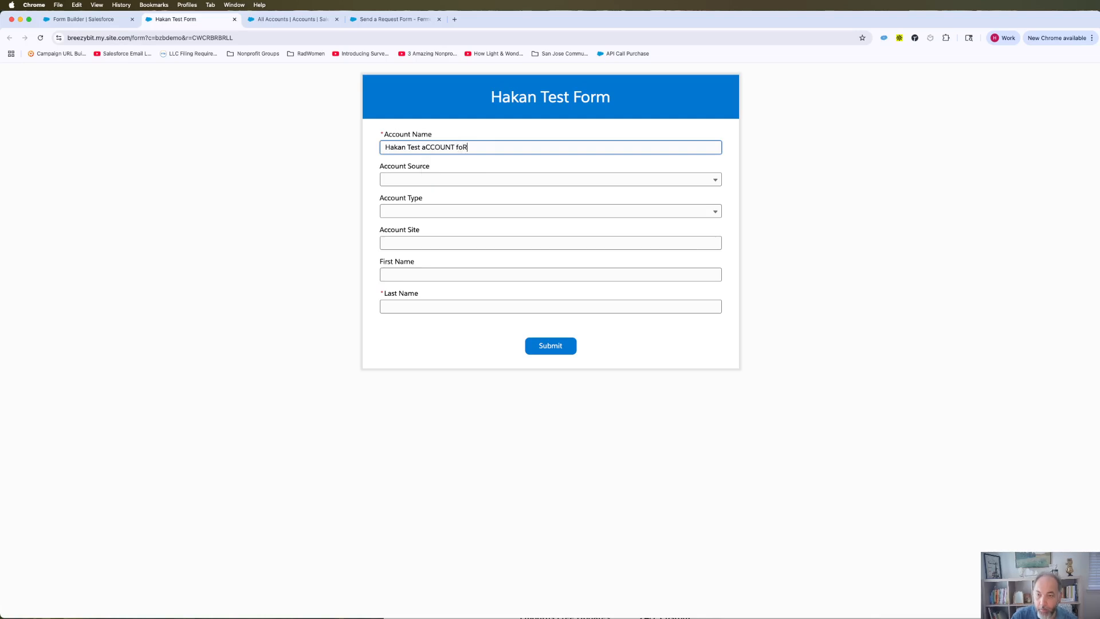
key("BackSpace")
key("BackSpace")
key("BackSpace")
key("BackSpace")
key("BackSpace")
key("BackSpace")
key("BackSpace")
key("BackSpace")
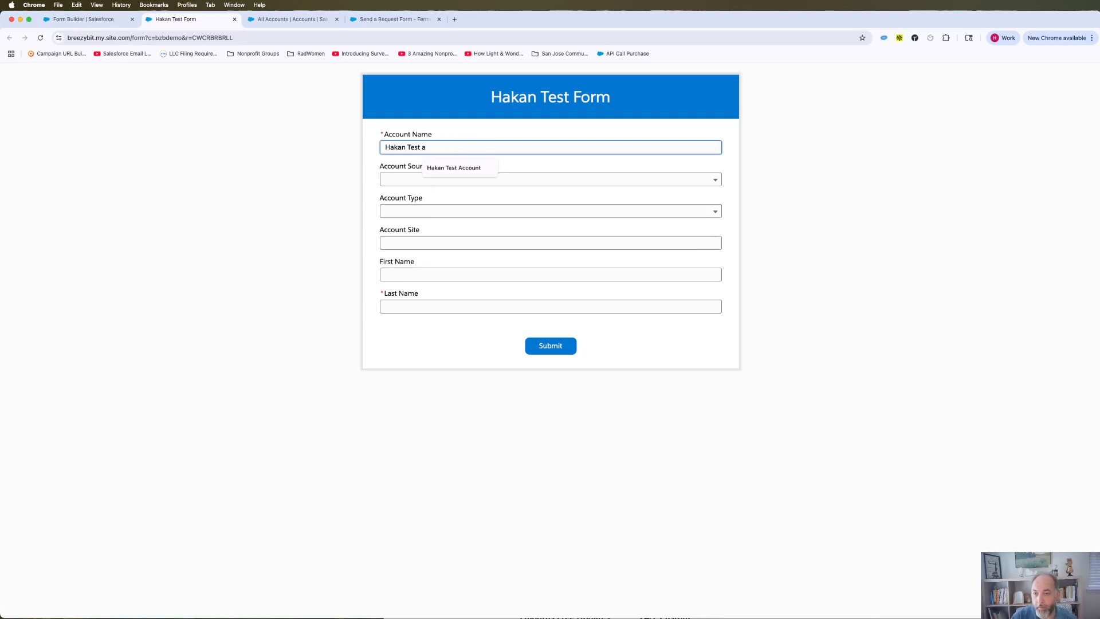
type("Account Name")
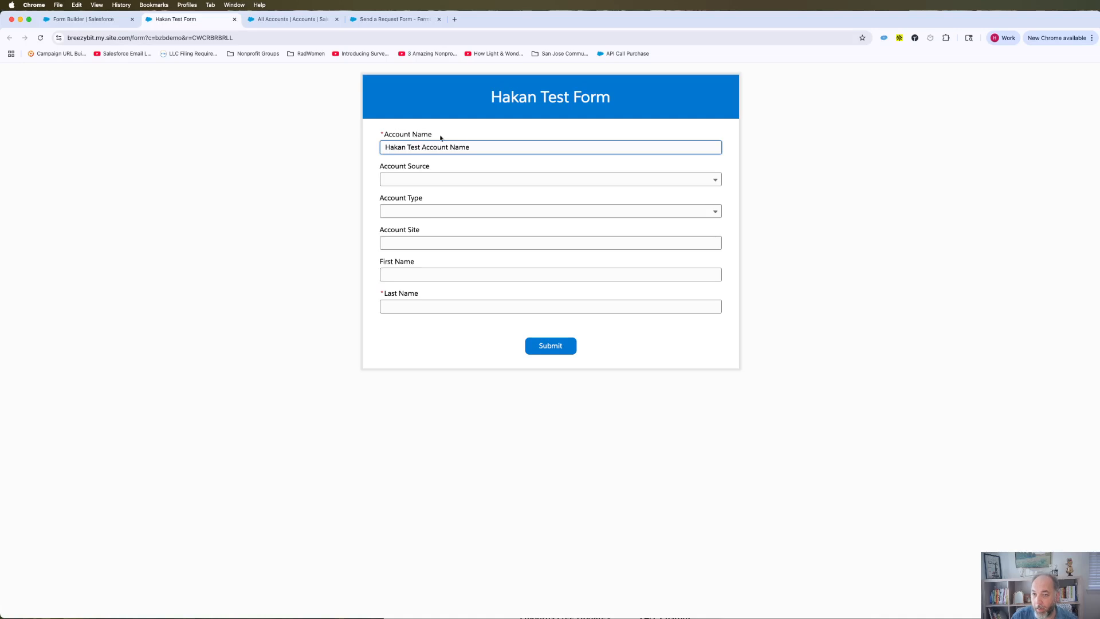
left_click(463, 134)
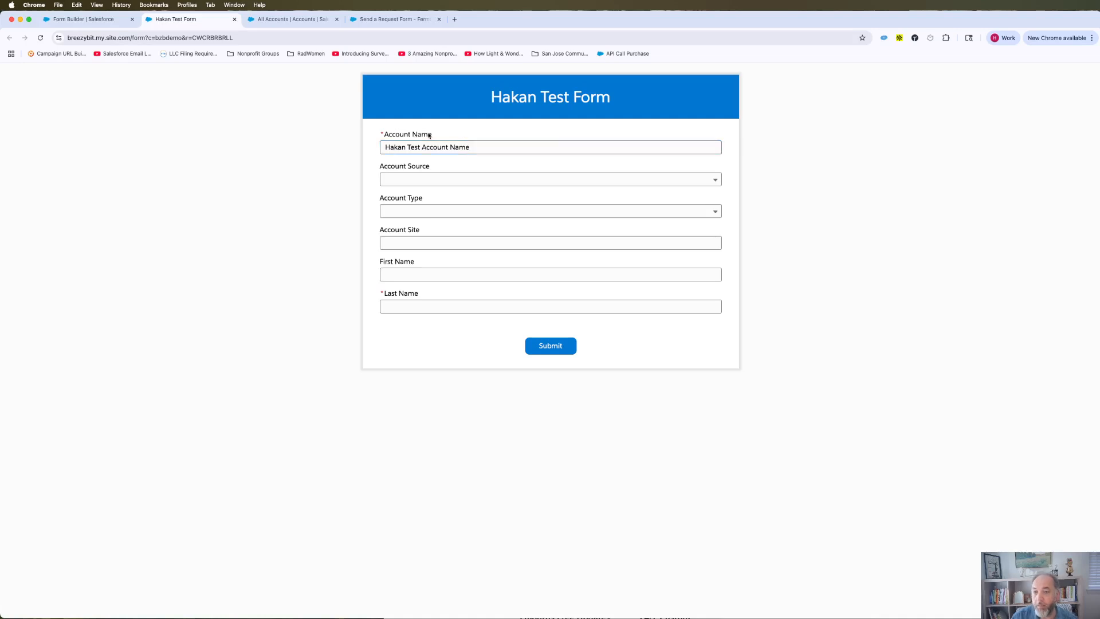
left_click(431, 178)
left_click(425, 217)
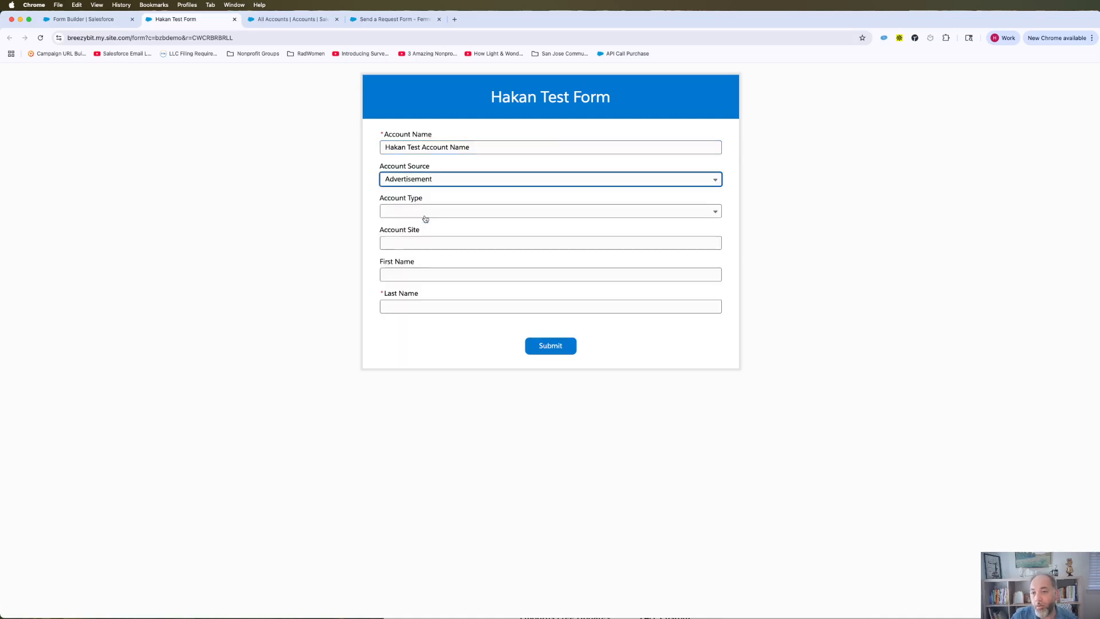
left_click(441, 213)
left_click(416, 248)
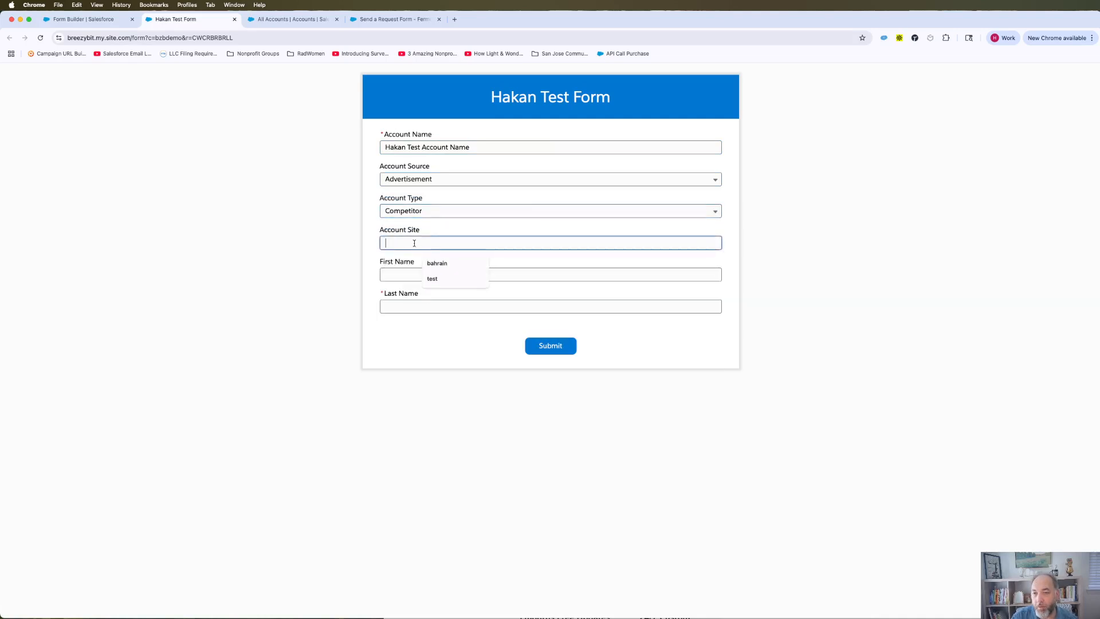
type("test")
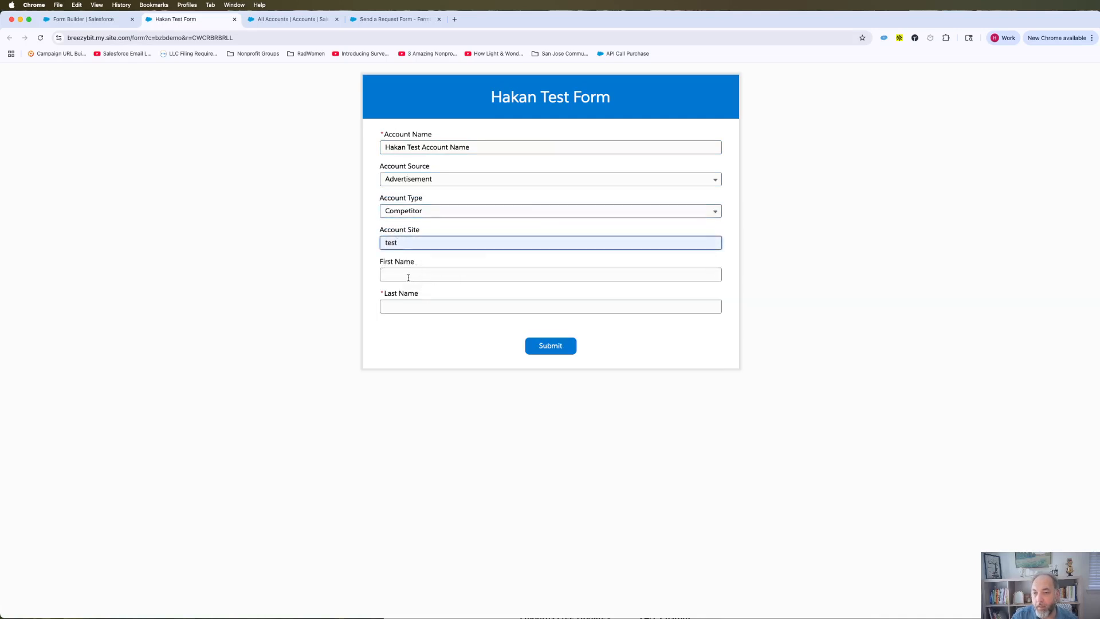
- Enter the contact's first and last name and submit the form
left_click(407, 277)
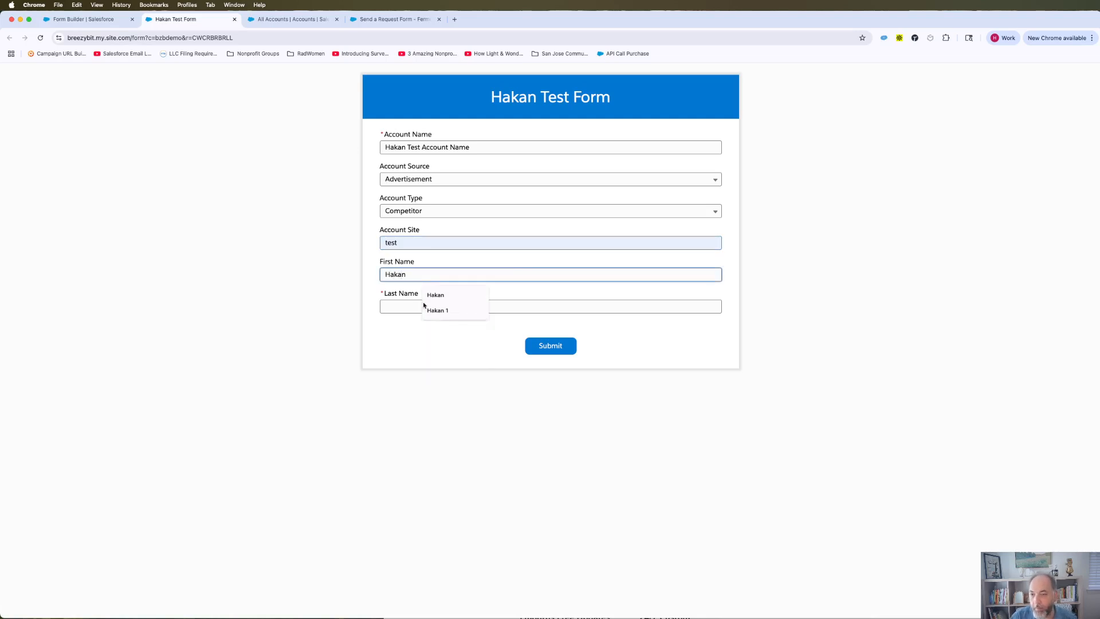
left_click(424, 306)
type("TA")
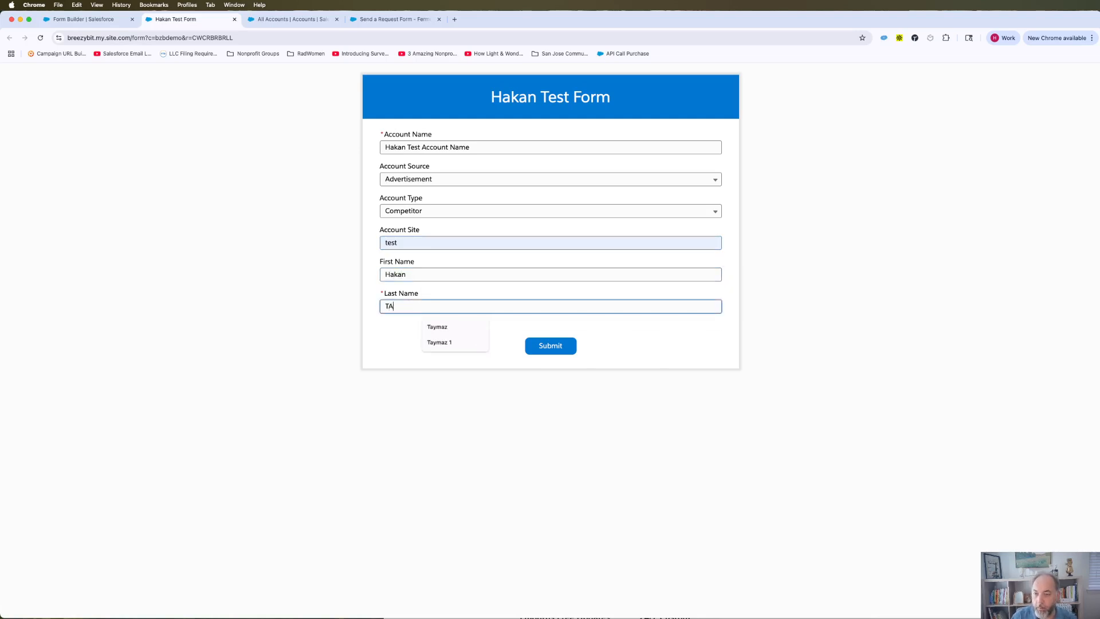
key("BackSpace")
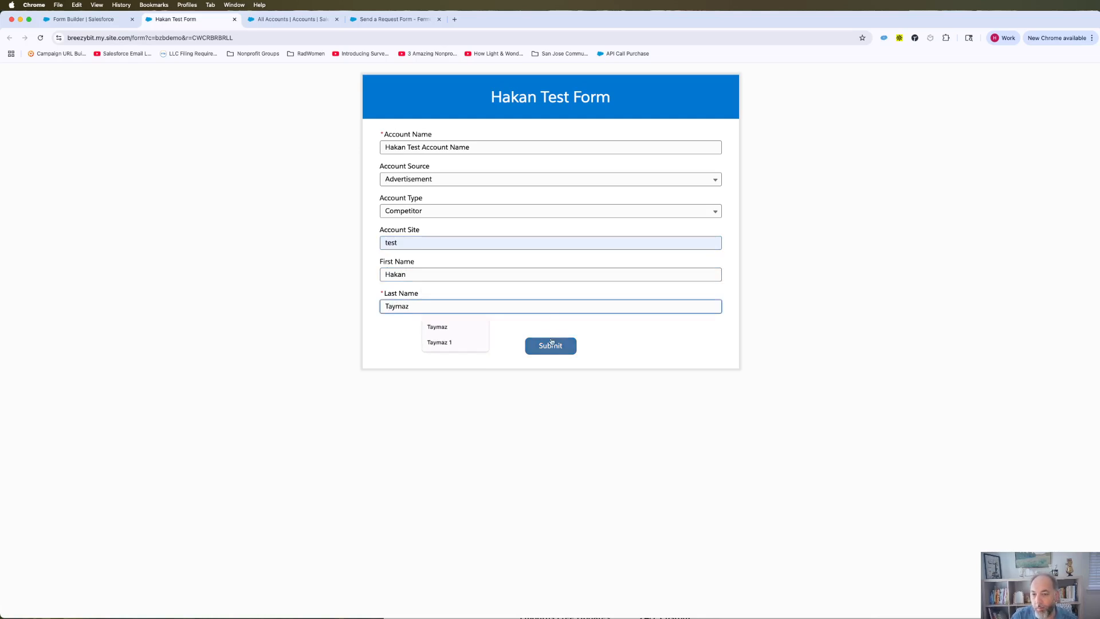
left_click(550, 344)
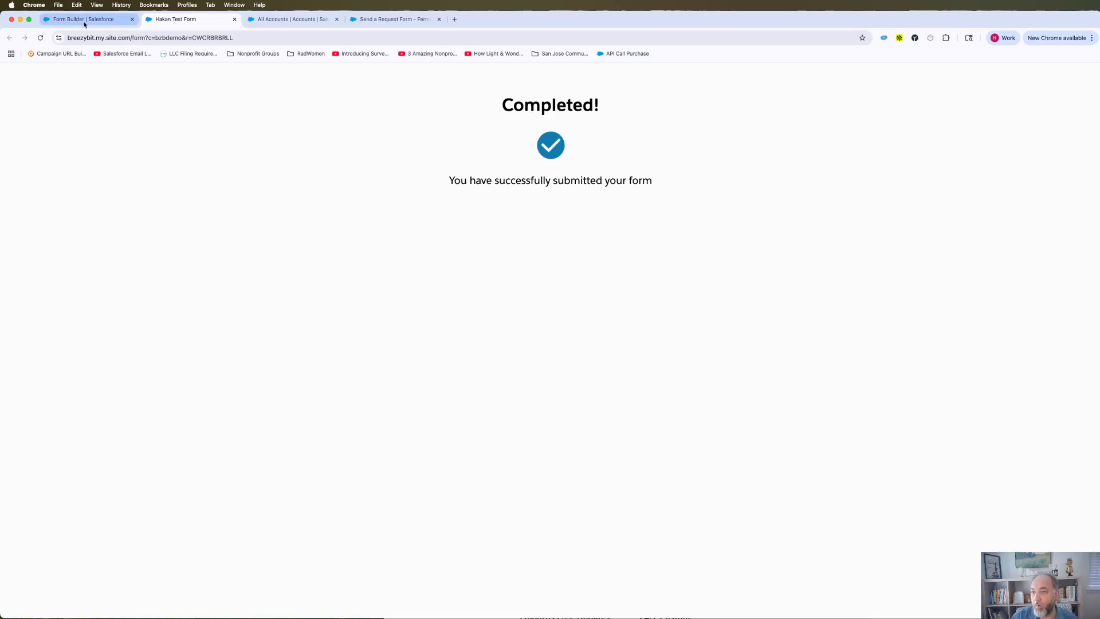
- Reload the Salesforce accounts list and open the new Competitor account to check its one contact
left_click(269, 22)
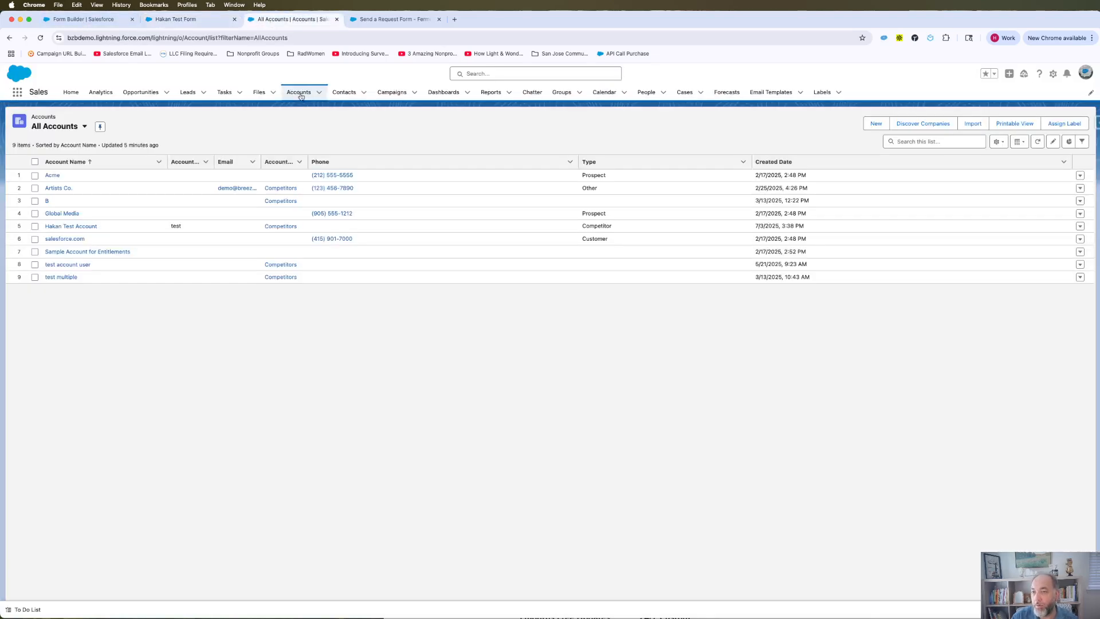
left_click(40, 38)
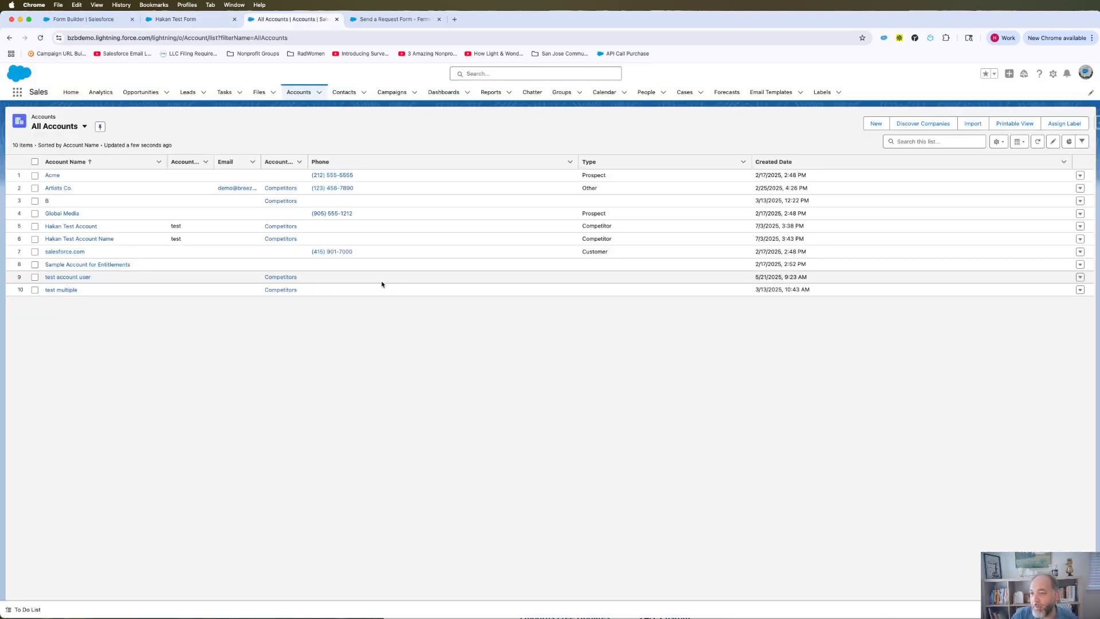
left_click(79, 241)
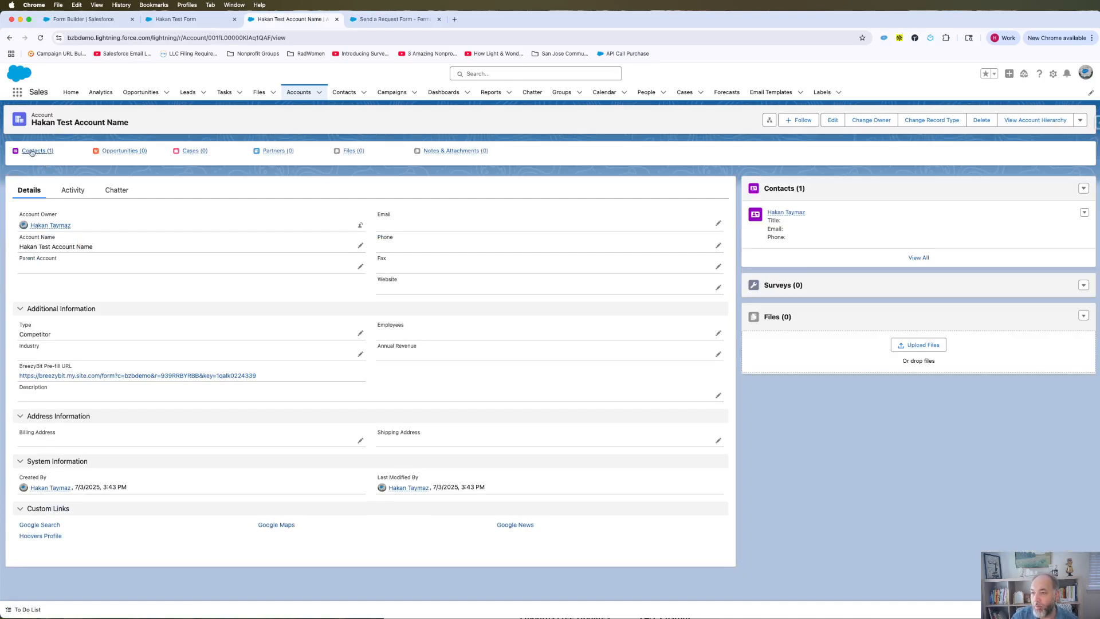
mouse_move(36, 152)
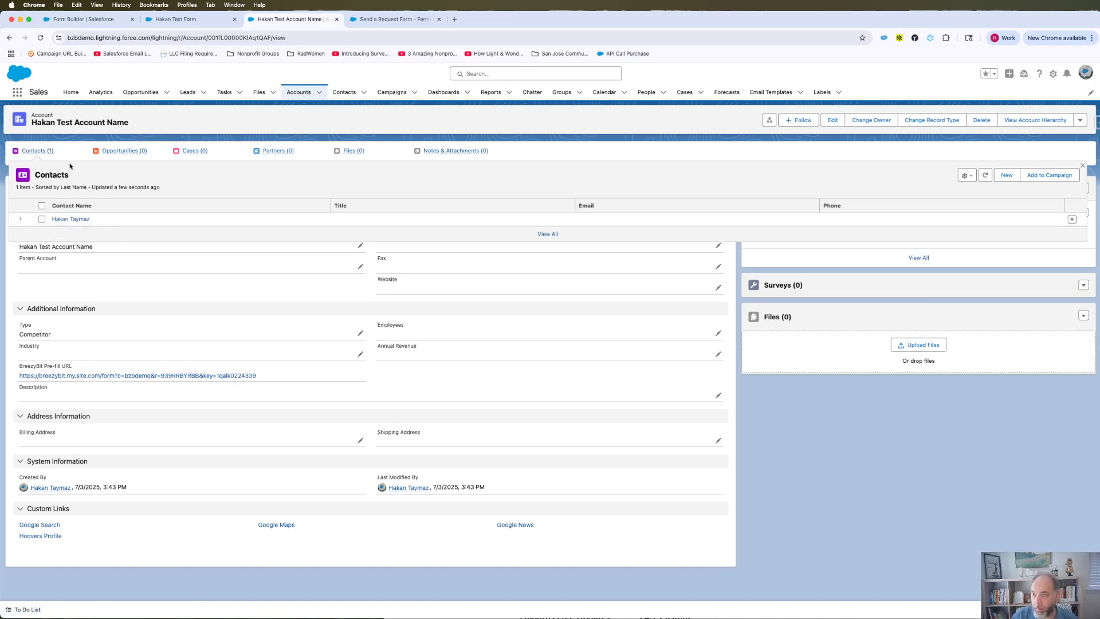
left_click(181, 20)
- Switch back to the Form Builder tab showing the test form's sharing details
left_click(90, 19)
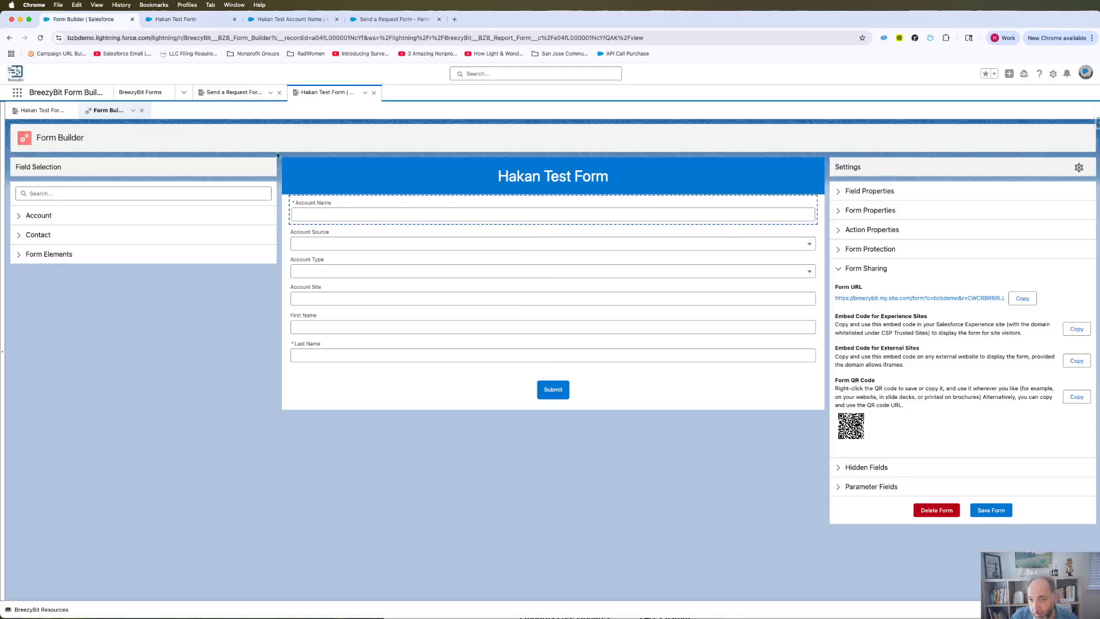